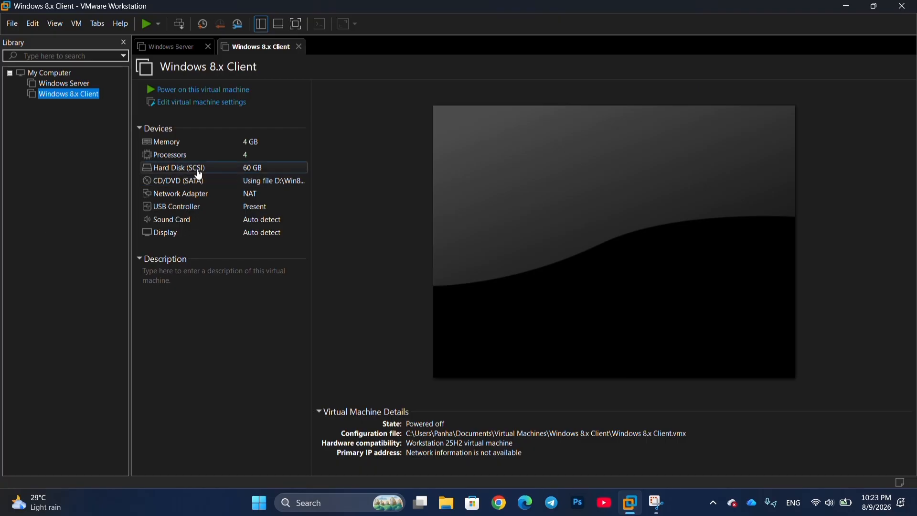
- Switch the Windows Server VM's network adapter from NAT to Custom VMnet0 (Auto-bridging)
click(64, 83)
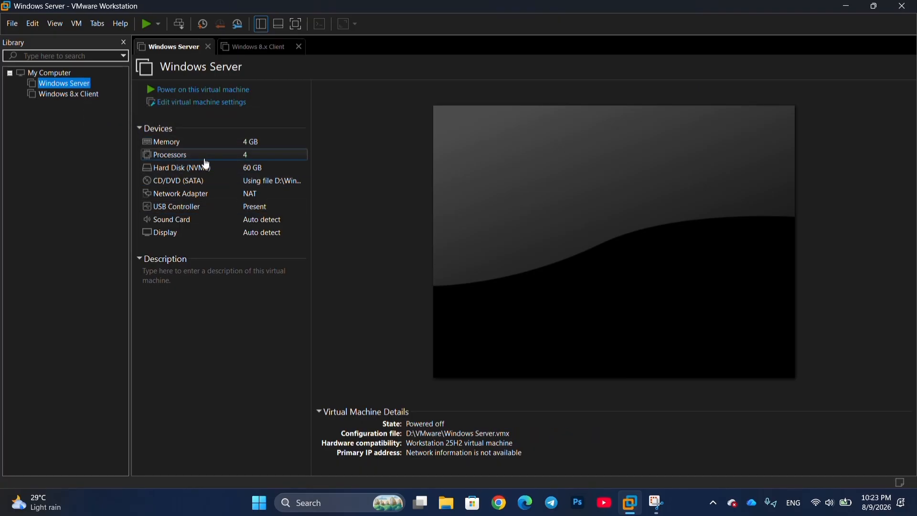
click(216, 195)
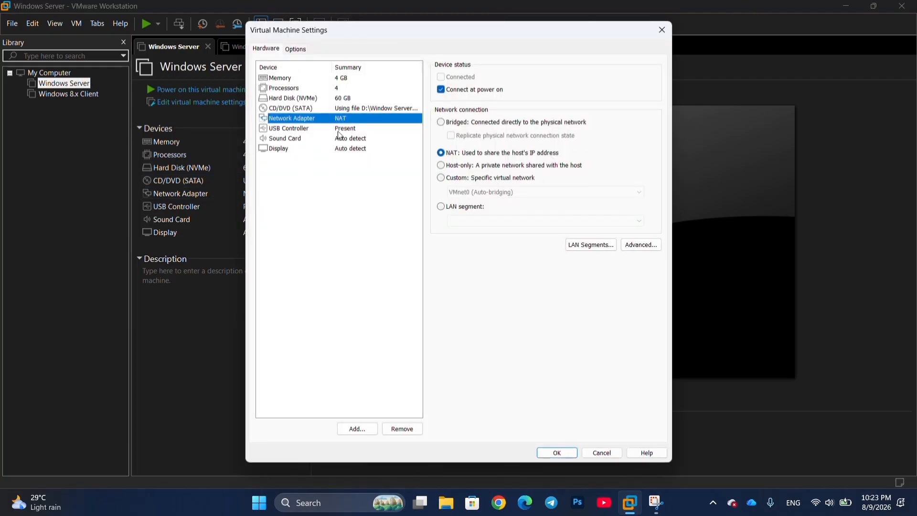
click(466, 178)
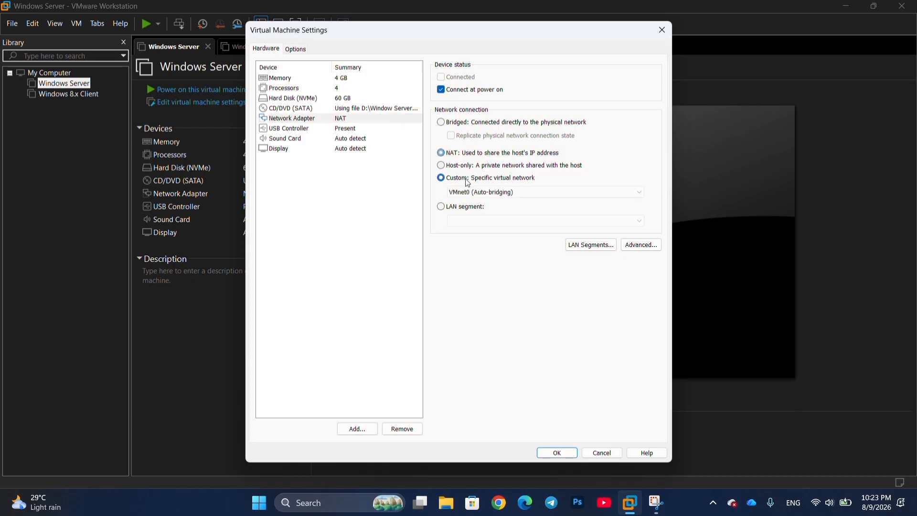
click(459, 192)
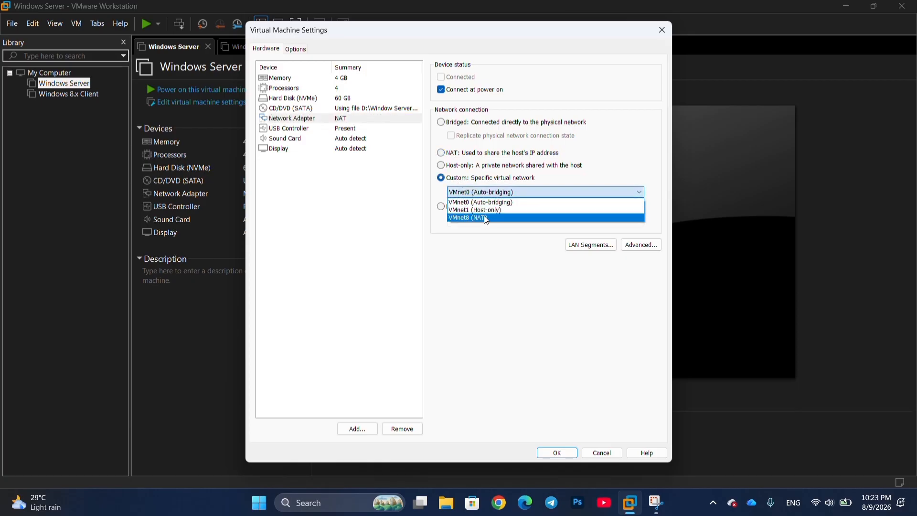
click(562, 244)
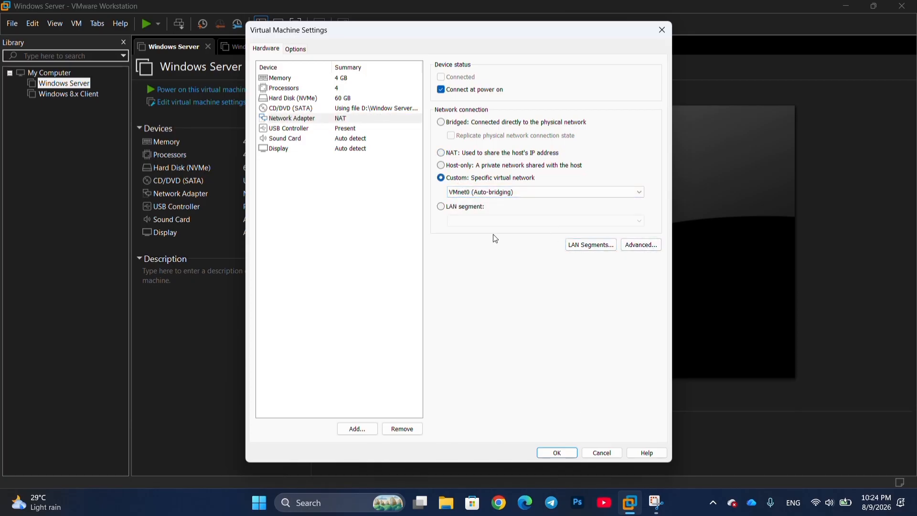
click(558, 452)
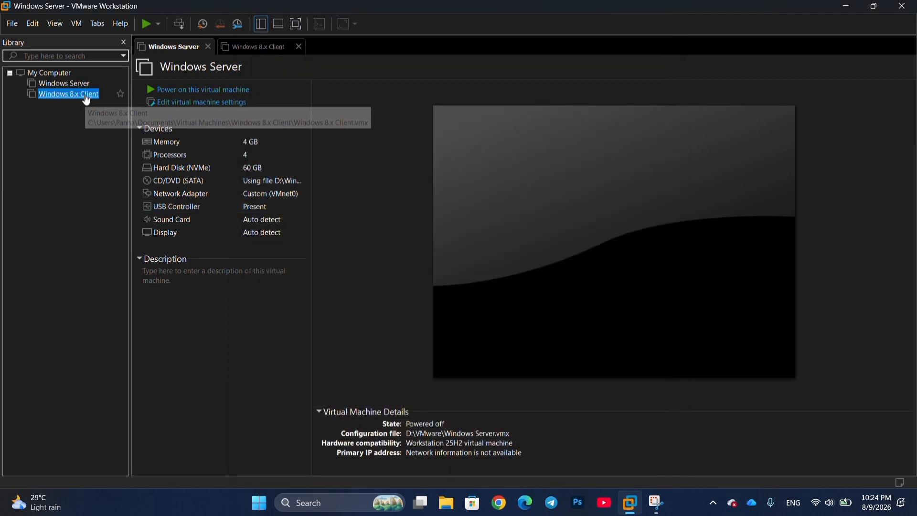
- Change the Windows 8.x Client's network adapter from NAT to Custom VMnet0 (Auto-bridging)
click(116, 94)
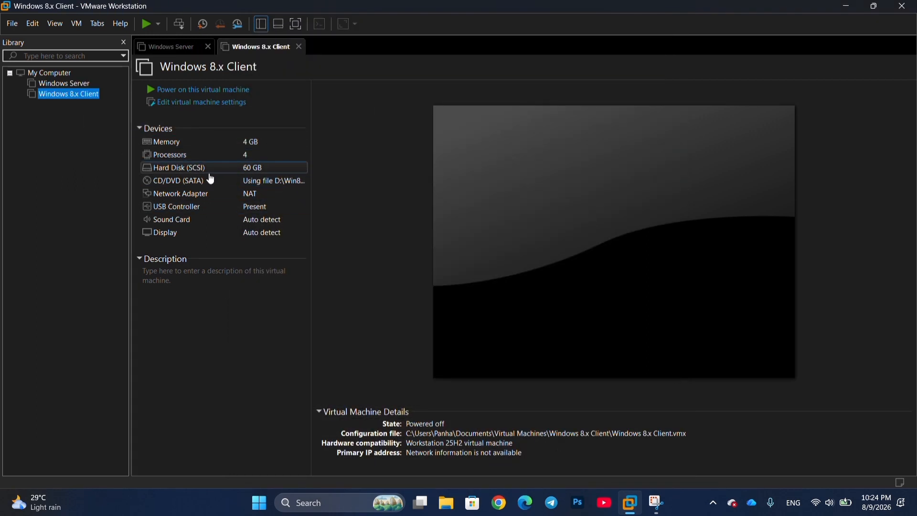
click(205, 196)
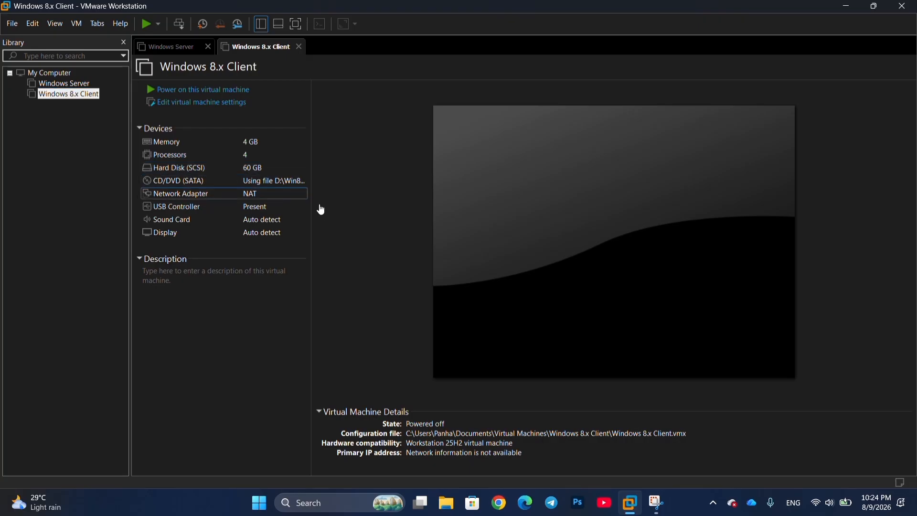
double_click(288, 197)
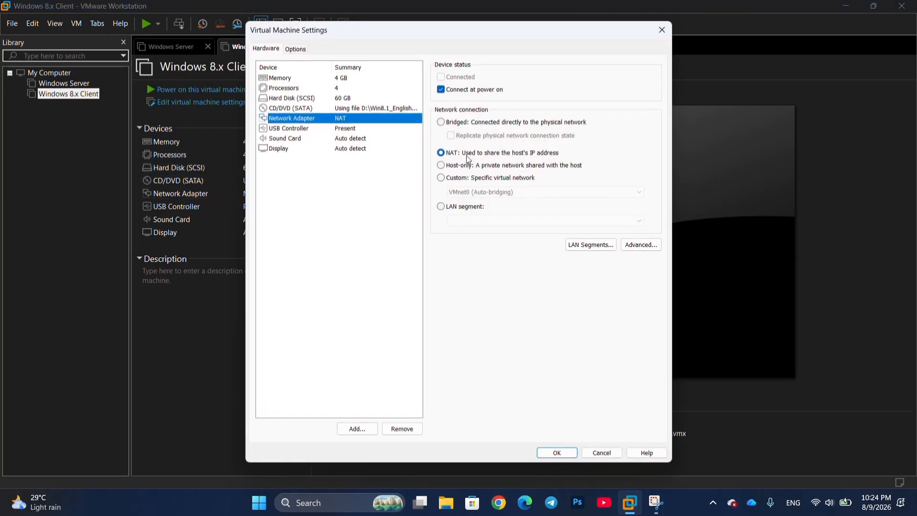
click(462, 166)
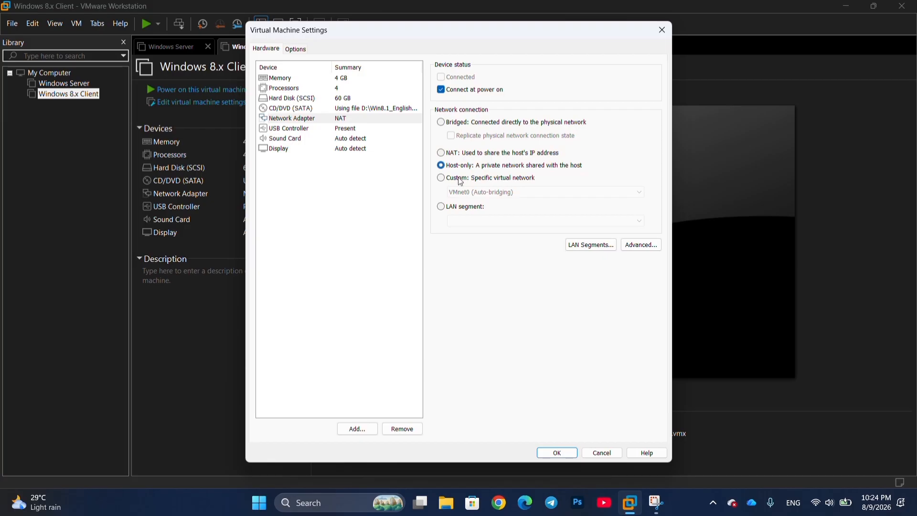
click(461, 178)
click(486, 198)
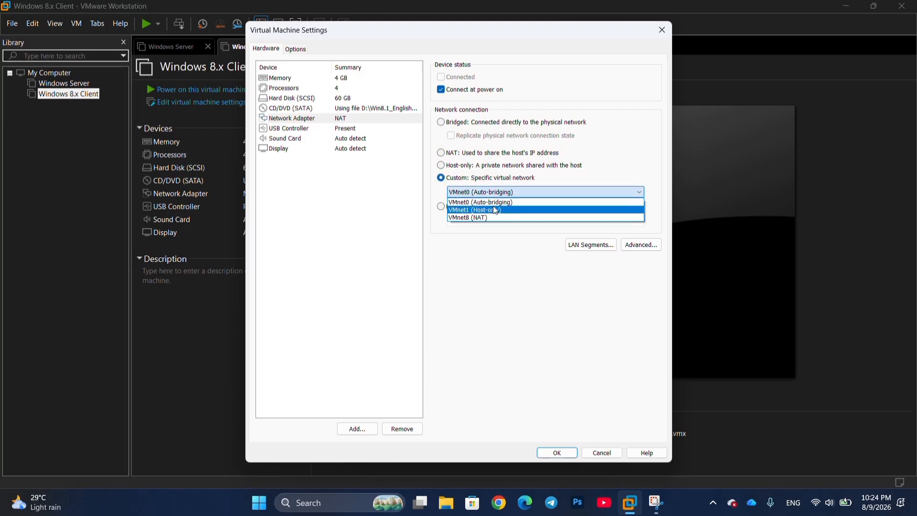
click(492, 206)
click(557, 452)
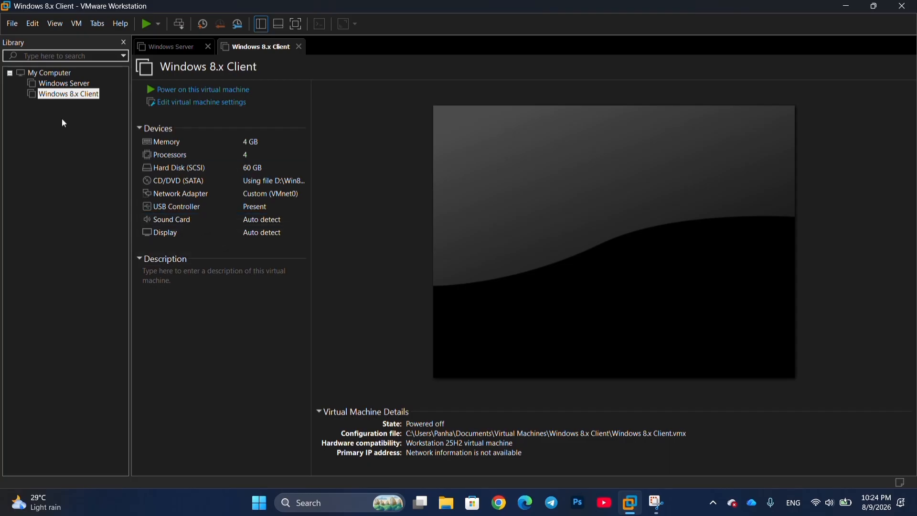
- Power on the Windows Server VM and sign in as Administrator with the account password
click(71, 84)
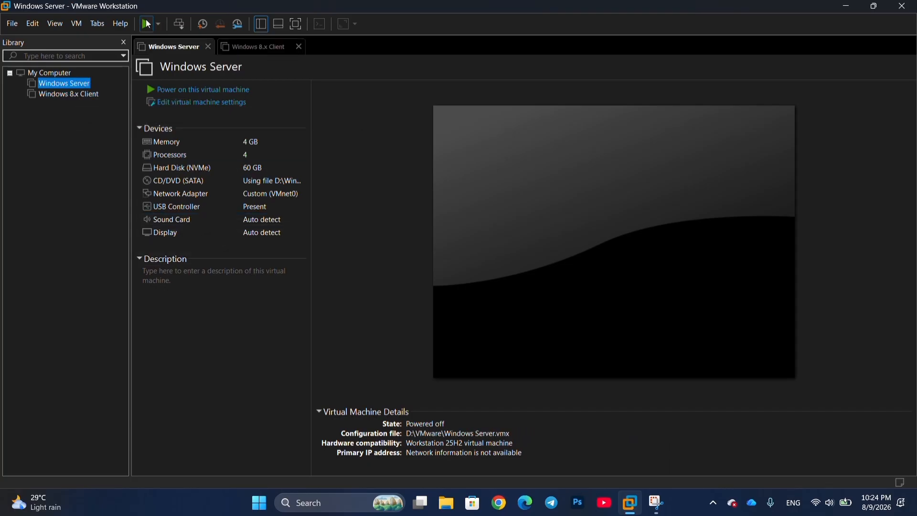
click(147, 24)
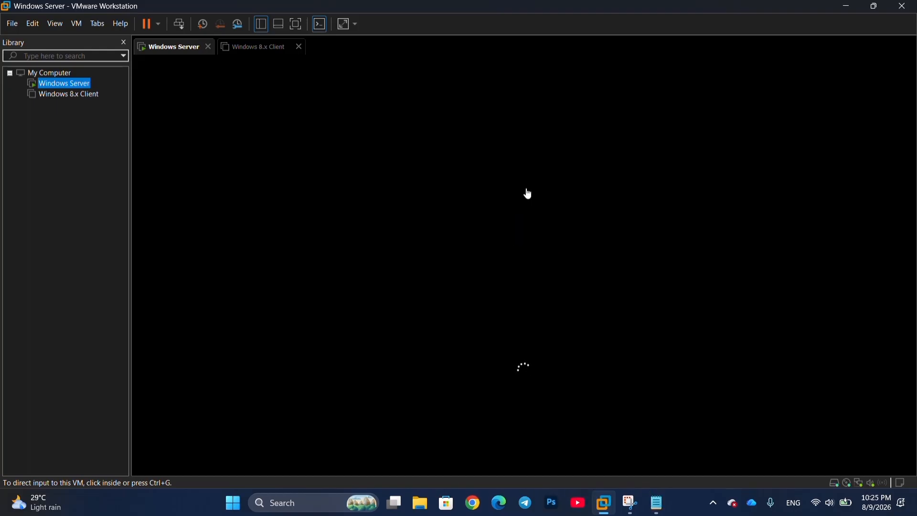
click(498, 249)
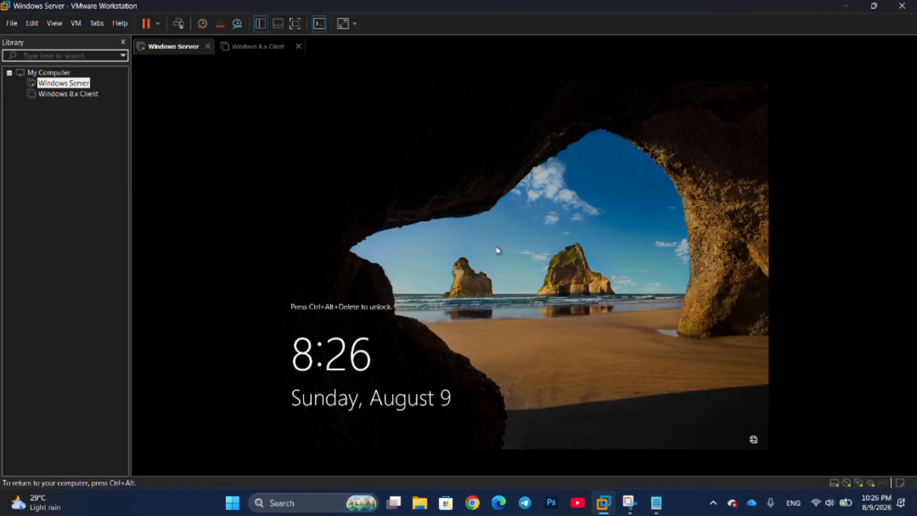
key(ctrl+alt+Delete)
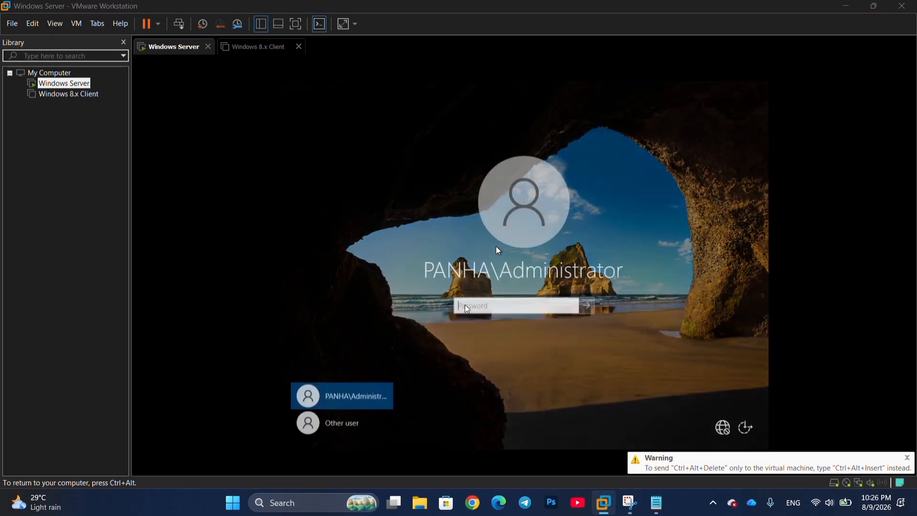
text(P)
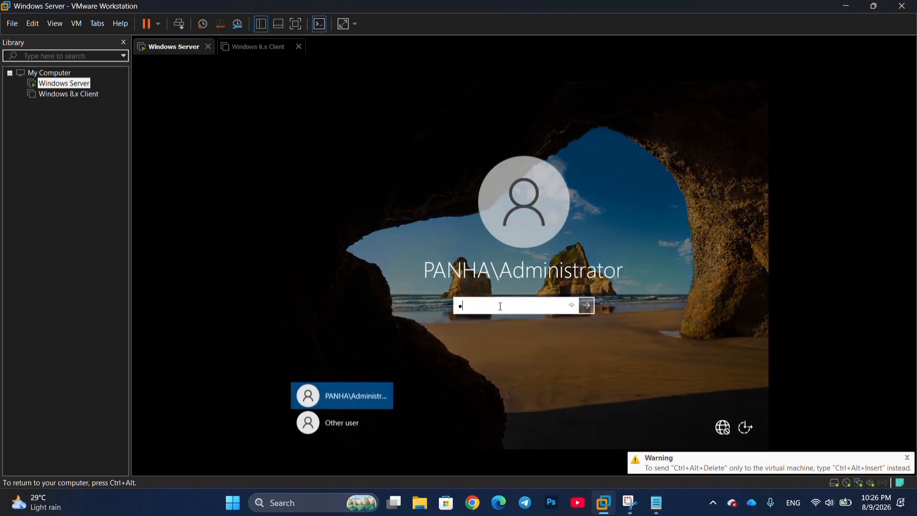
text(@ssw)
key(BackSpace)
key(BackSpace)
key(BackSpace)
key(BackSpace)
key(BackSpace)
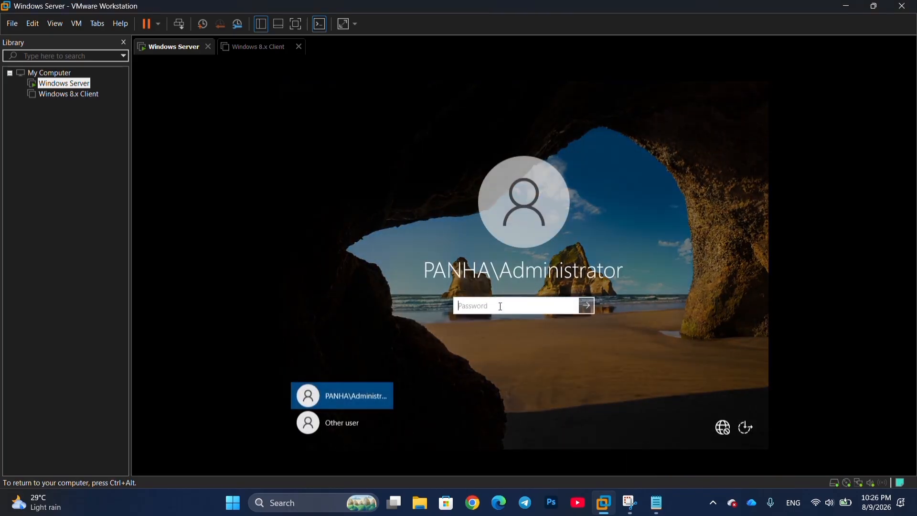
text(••••••)
key(Return)
click(377, 440)
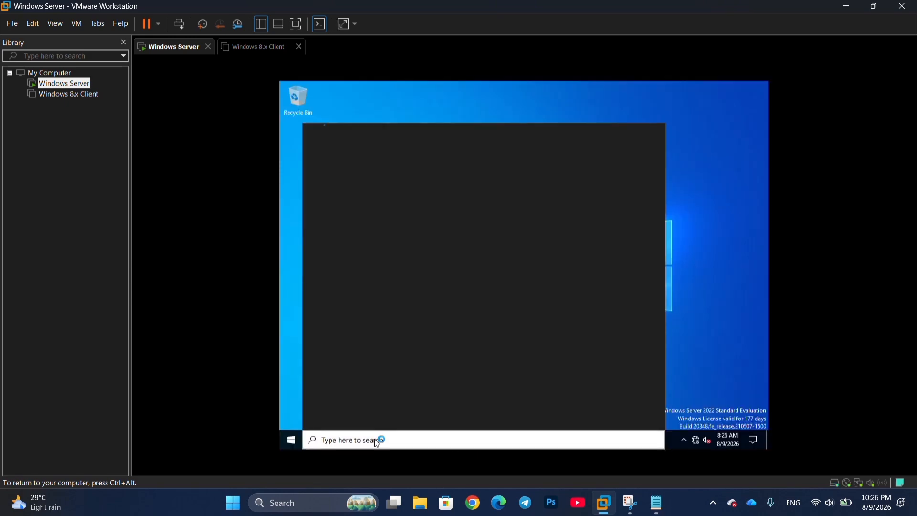
- On the server, open Control Panel's Network and Sharing Center
text(control)
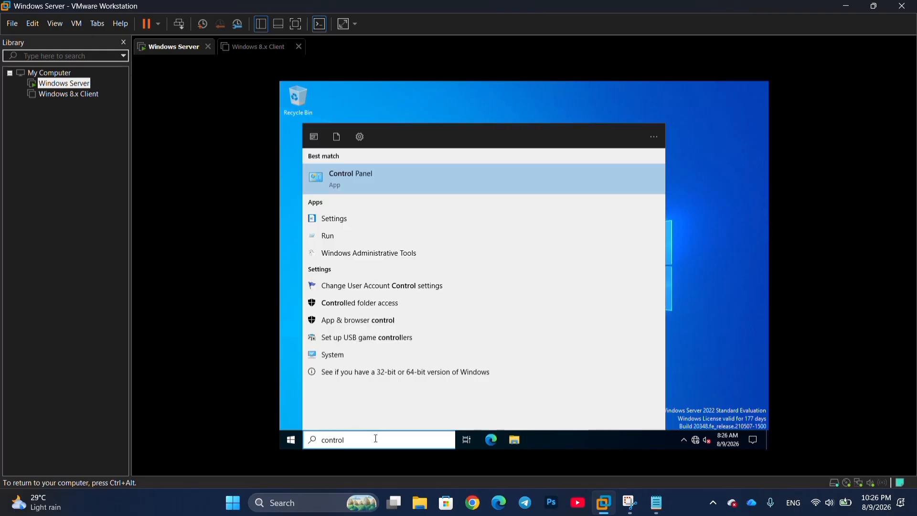
key(Return)
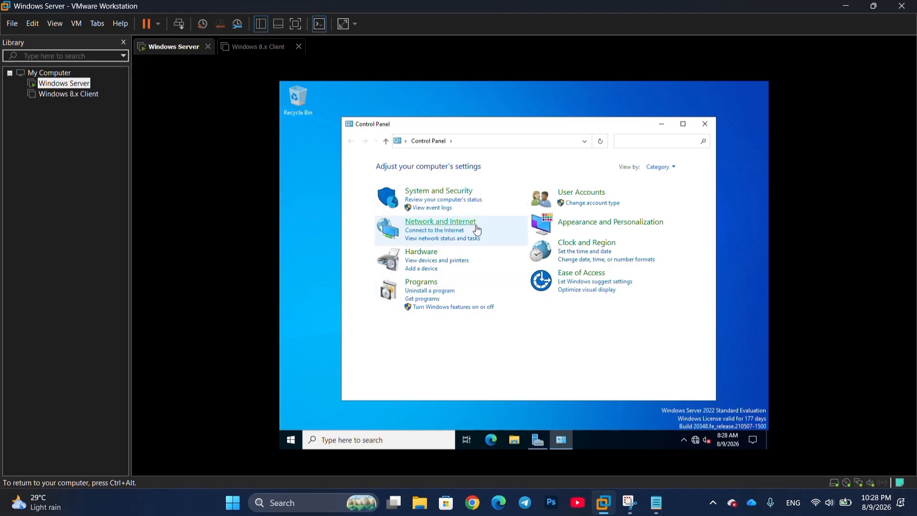
click(476, 224)
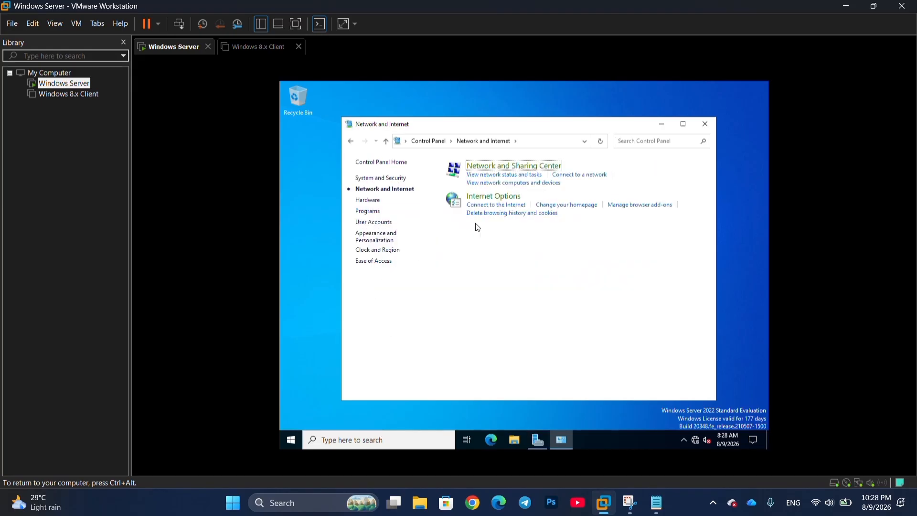
click(582, 178)
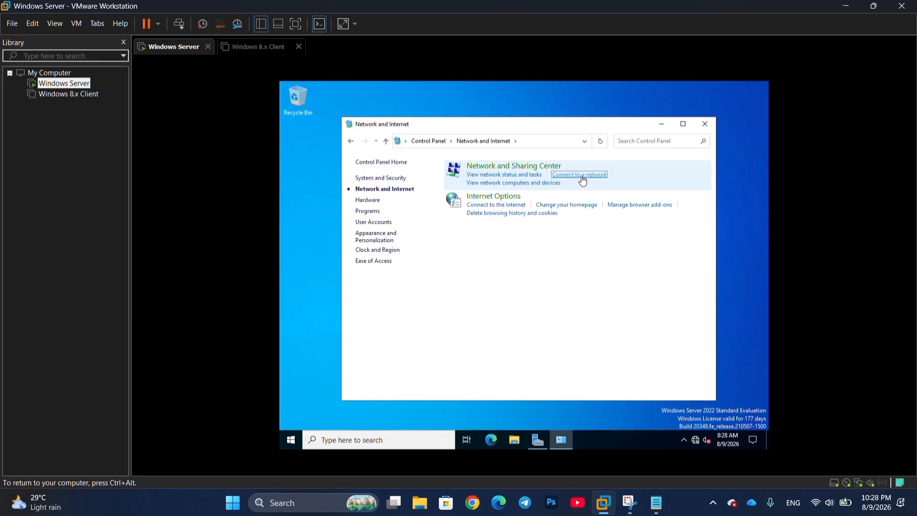
click(549, 165)
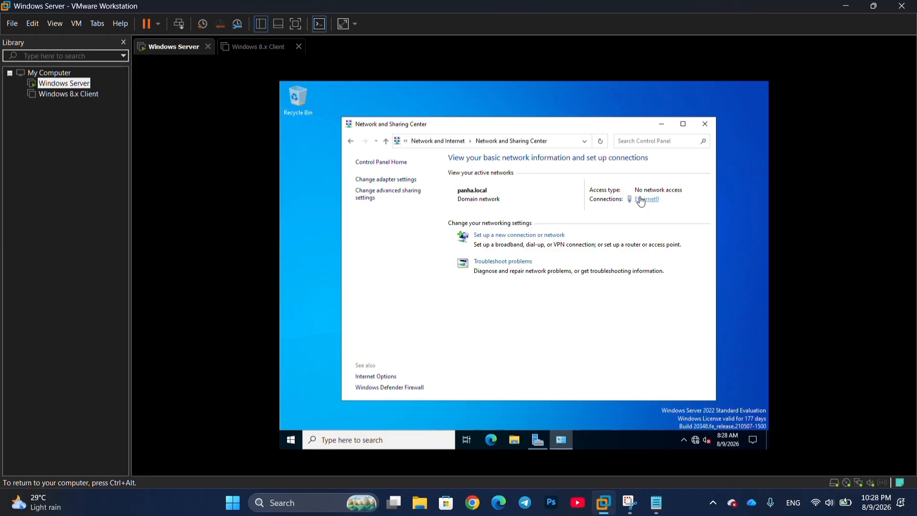
- Open Ethernet0 Properties and select Internet Protocol Version 4 (TCP/IPv4)
click(641, 201)
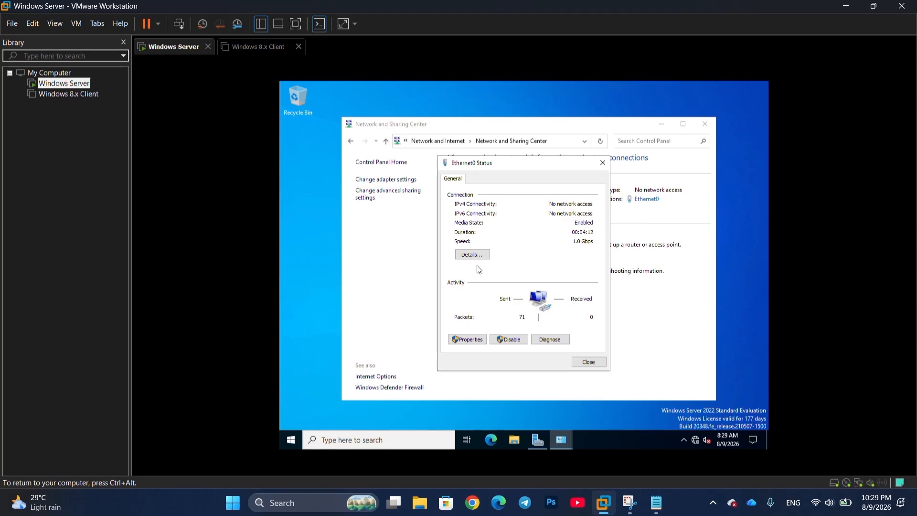
click(479, 340)
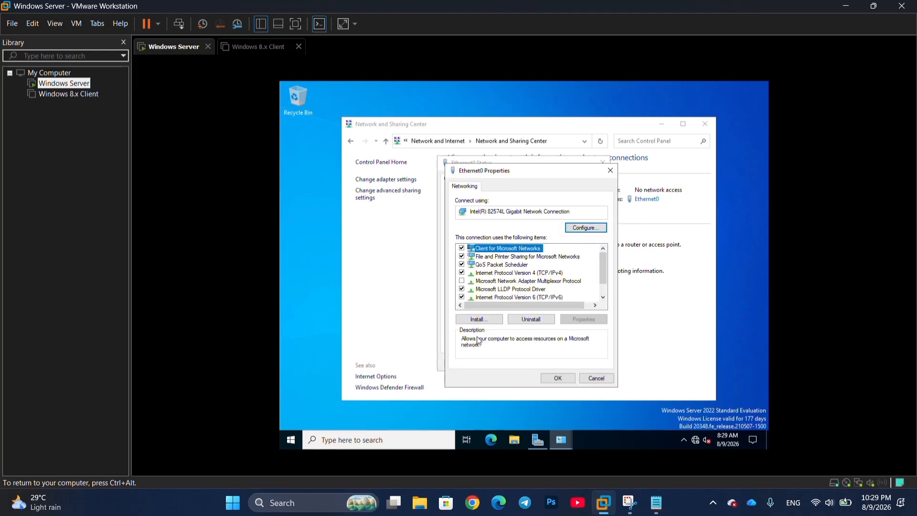
scroll(515, 273, down, 2)
scroll(515, 272, up, 2)
click(549, 273)
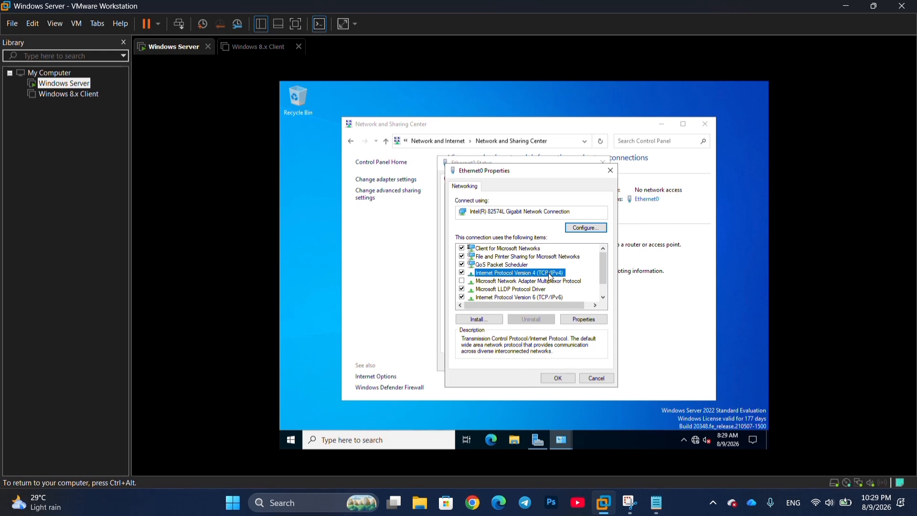
- Give the server static IP 192.168.100.10 with the default mask 255.255.255.0
double_click(551, 274)
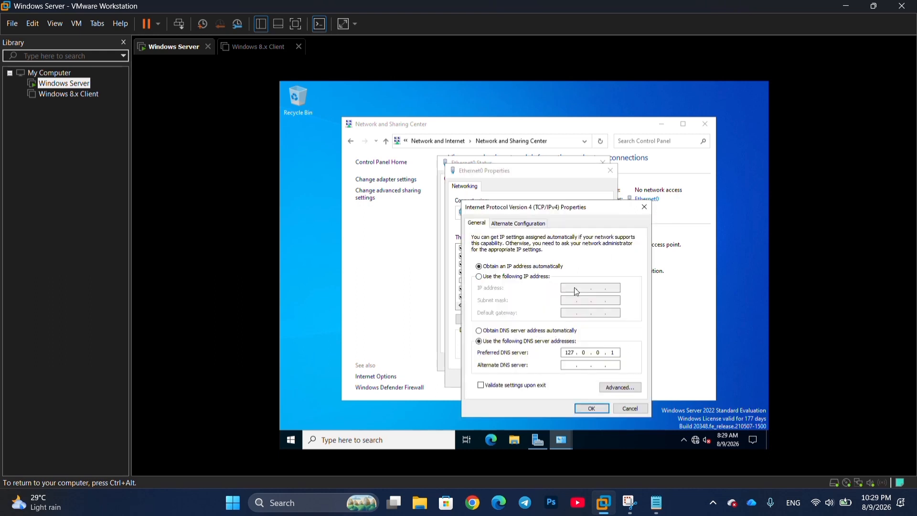
click(518, 277)
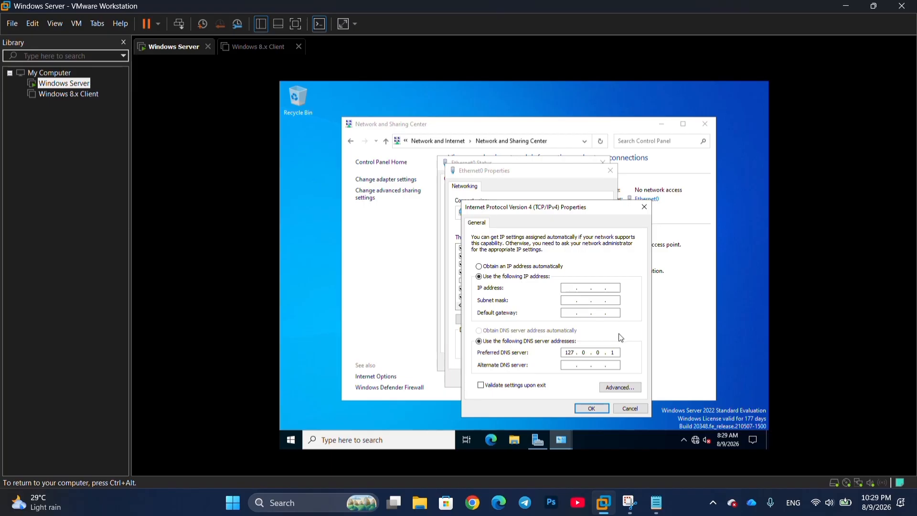
text(192 . 168 . 100 . 10)
key(Return)
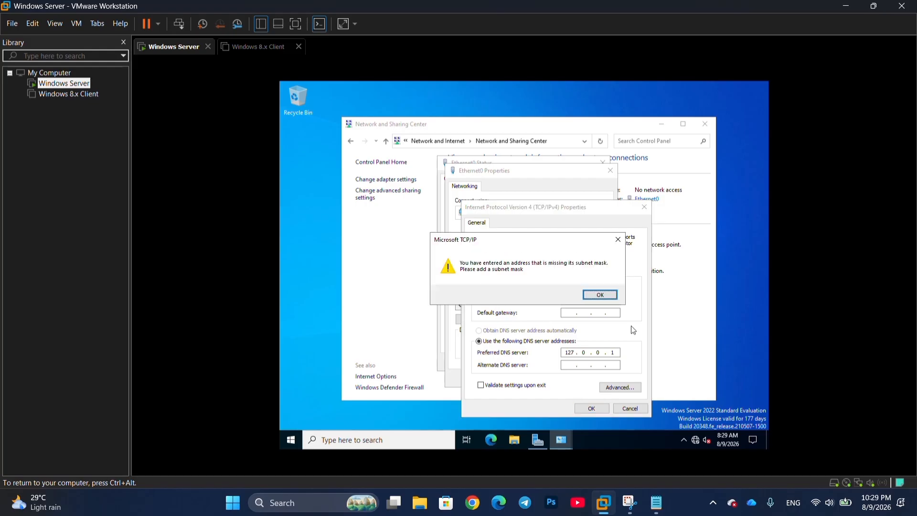
click(599, 295)
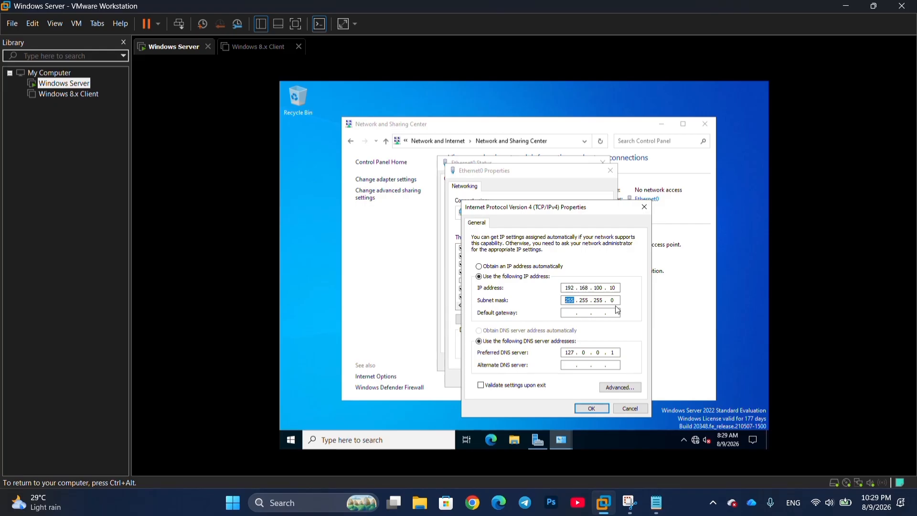
key(Tab)
- Set preferred DNS to 192.168.100.10 and close the adapter dialogs
key(BackSpace)
key(BackSpace)
key(BackSpace)
key(BackSpace)
key(BackSpace)
key(BackSpace)
text(192.168.100.10)
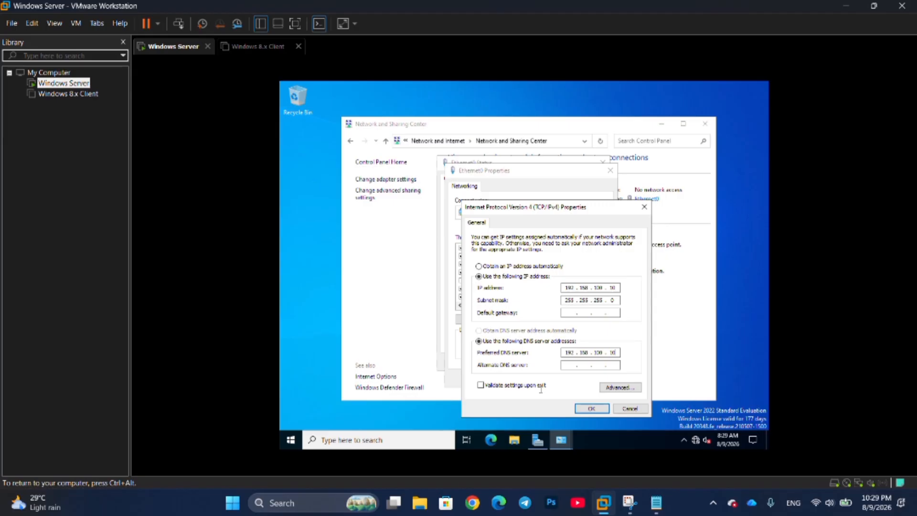
click(590, 407)
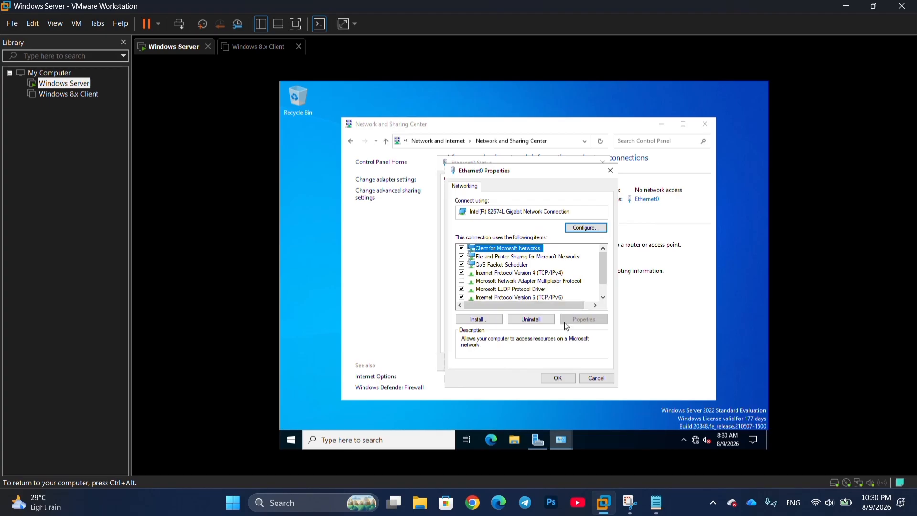
click(567, 380)
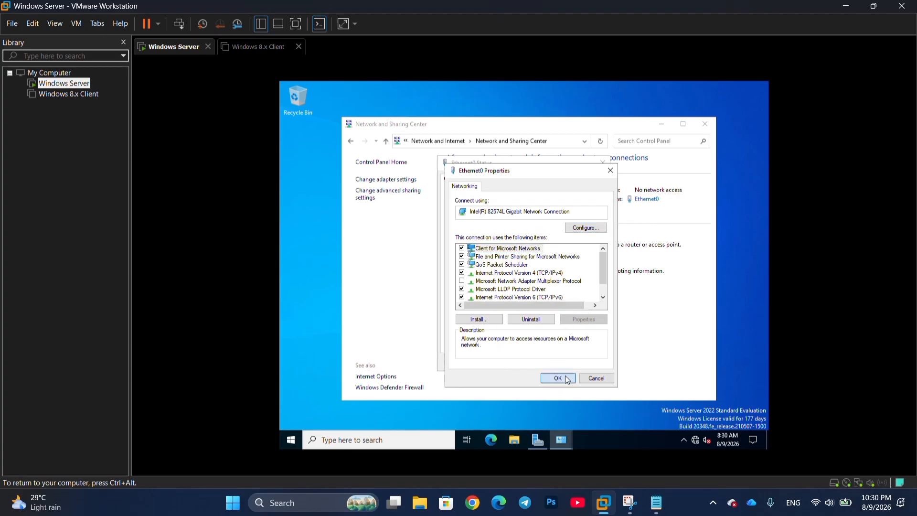
click(567, 380)
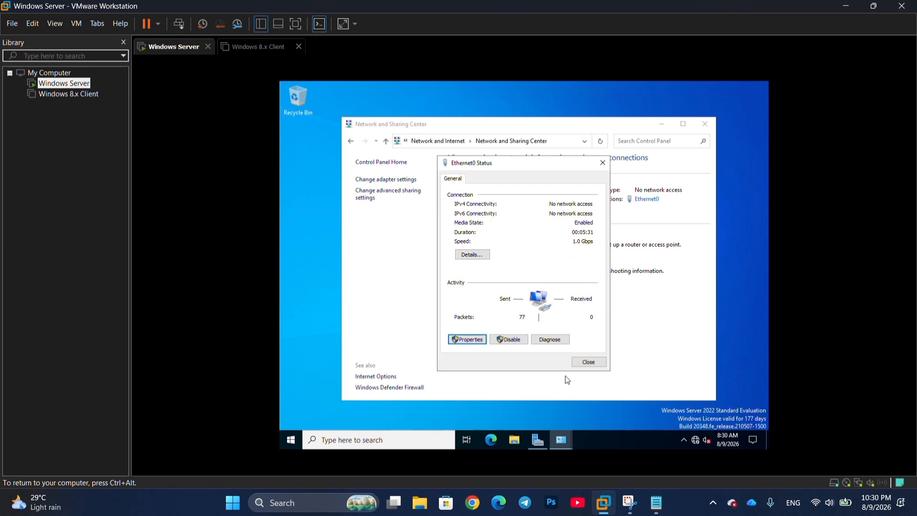
click(591, 364)
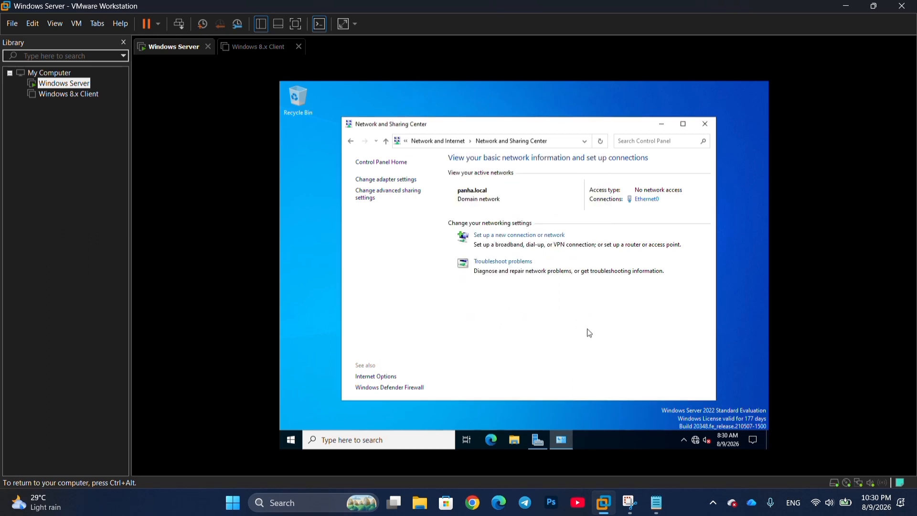
- Open Server Manager and launch Active Directory Users and Computers from Tools
click(381, 446)
text(se)
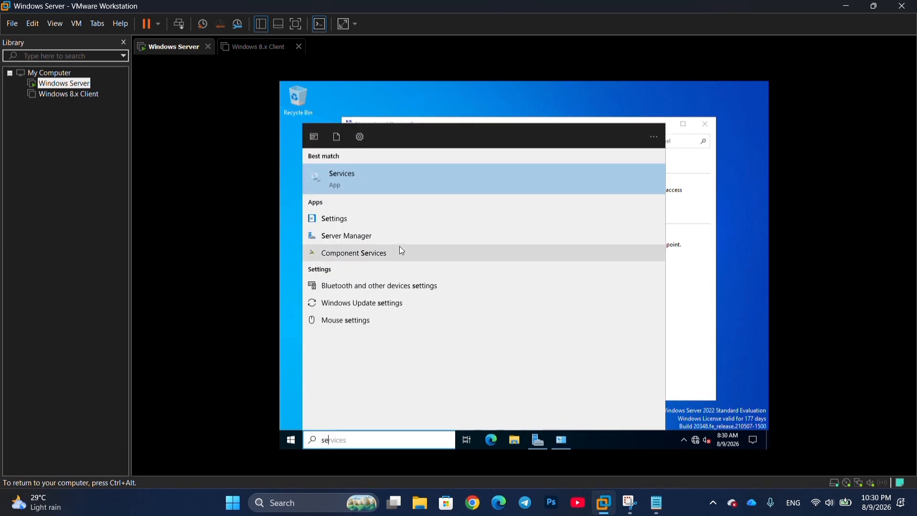
click(357, 236)
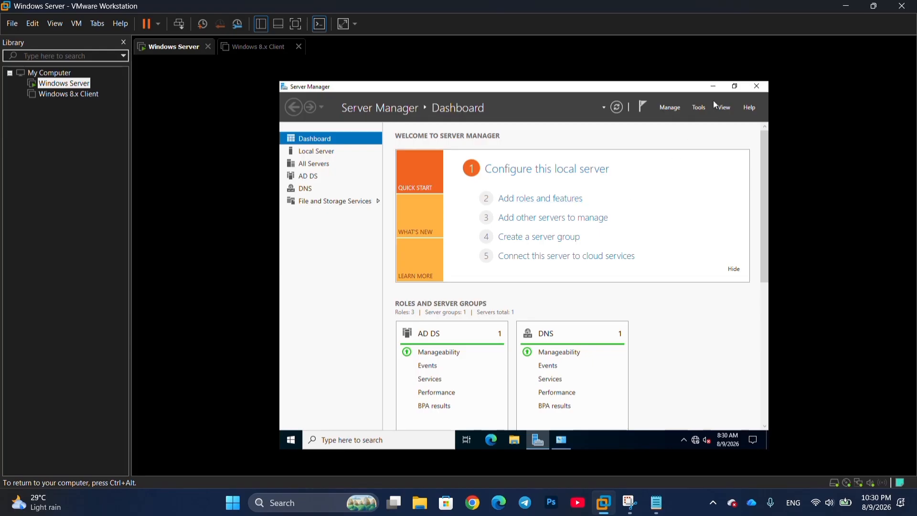
click(699, 108)
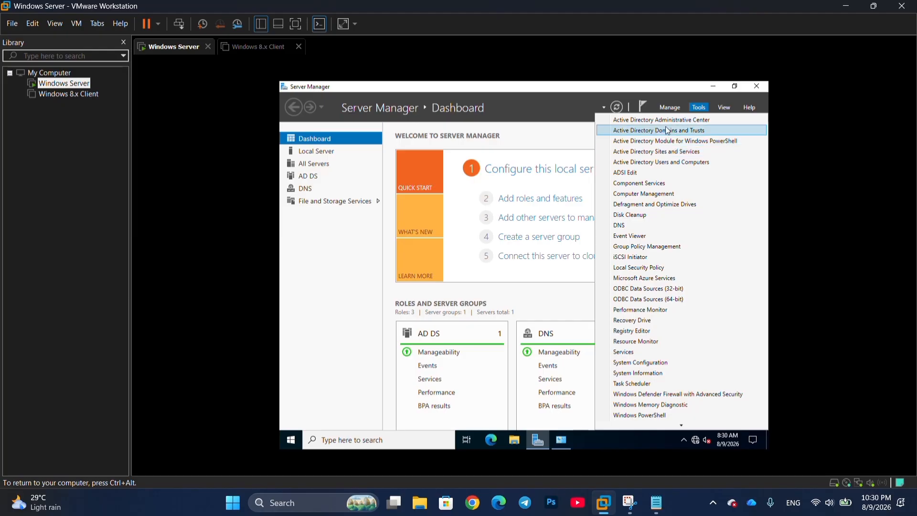
click(668, 163)
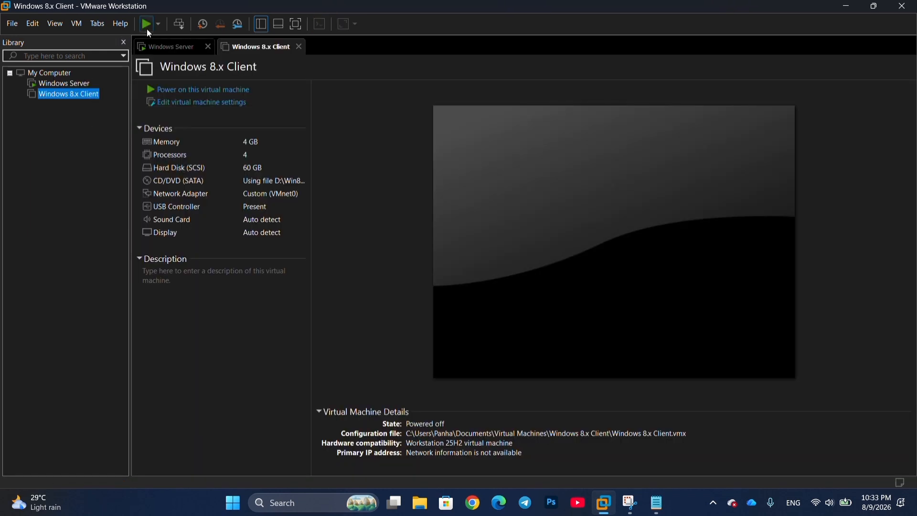
- Power on the Windows 8.x Client VM and sign in with its password
click(147, 29)
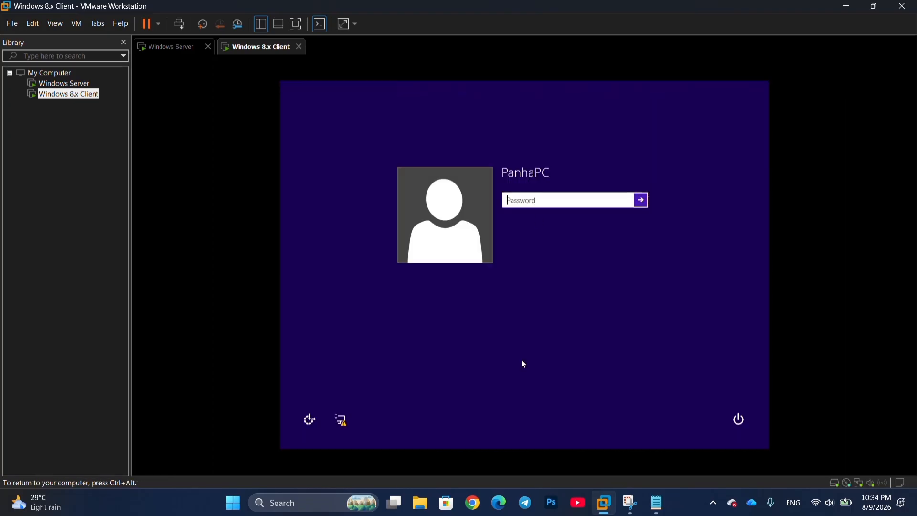
text(•••••)
key(Return)
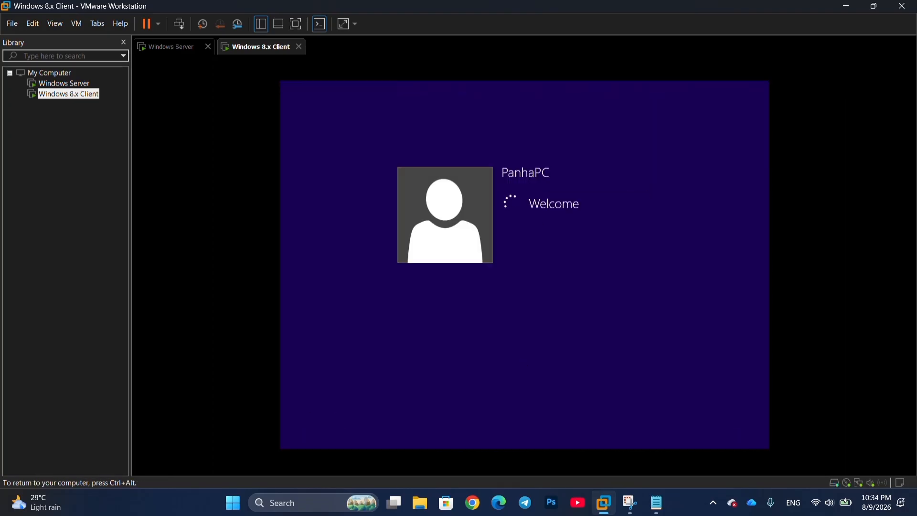
- Open Control Panel, go to Network and Sharing Center, and show Ethernet0 status
text(cpa)
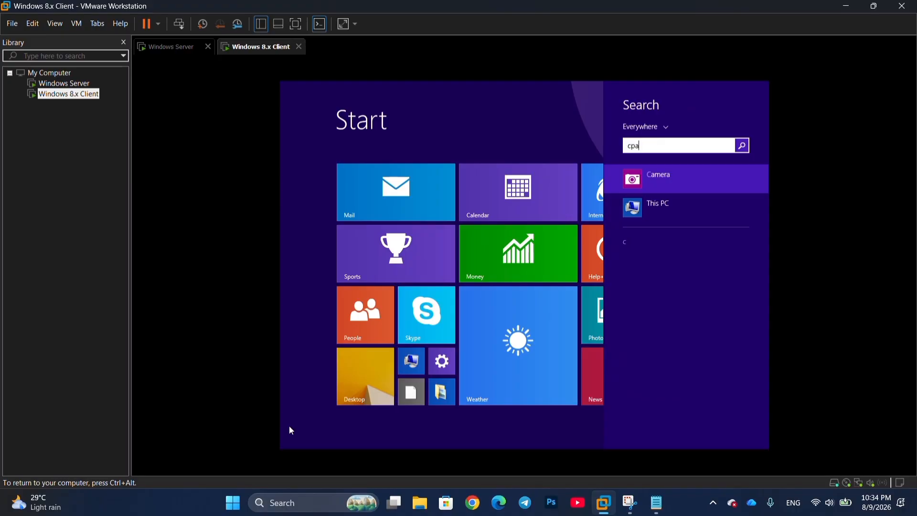
key(BackSpace)
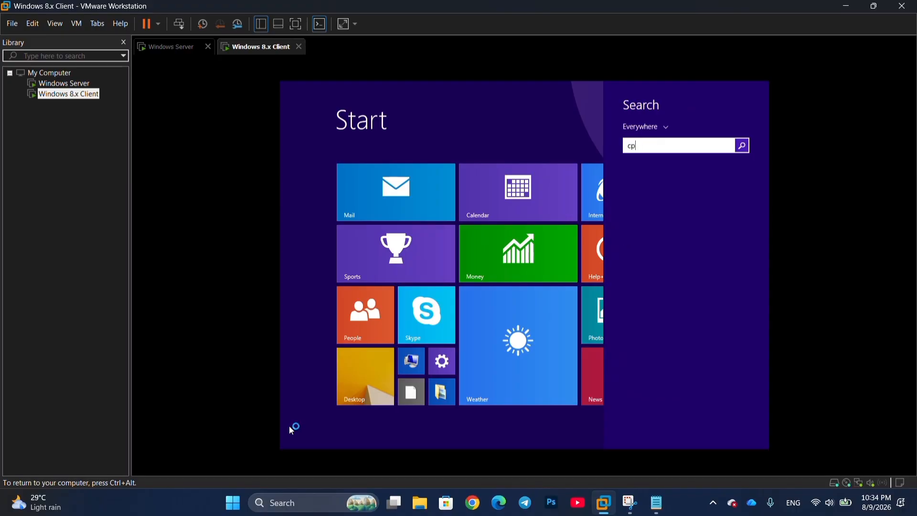
key(BackSpace)
key(BackSpace)
text(con)
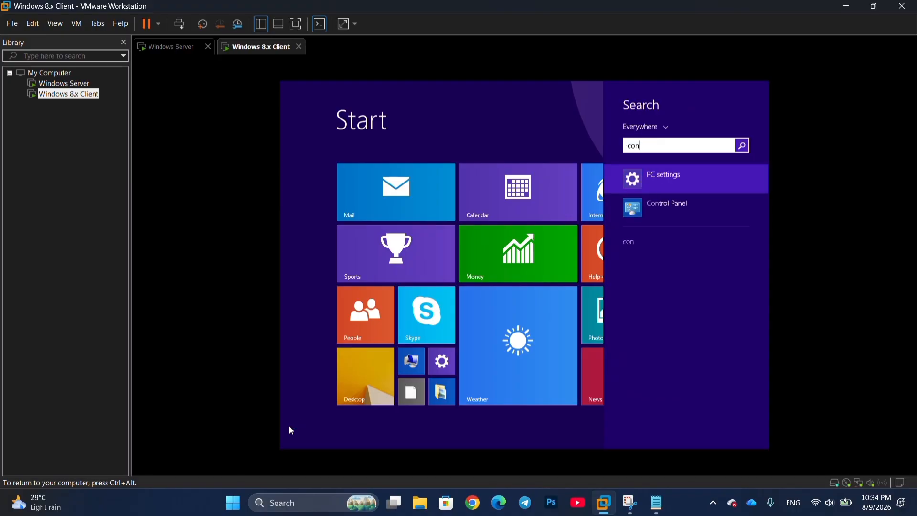
text(t)
key(Down)
key(Return)
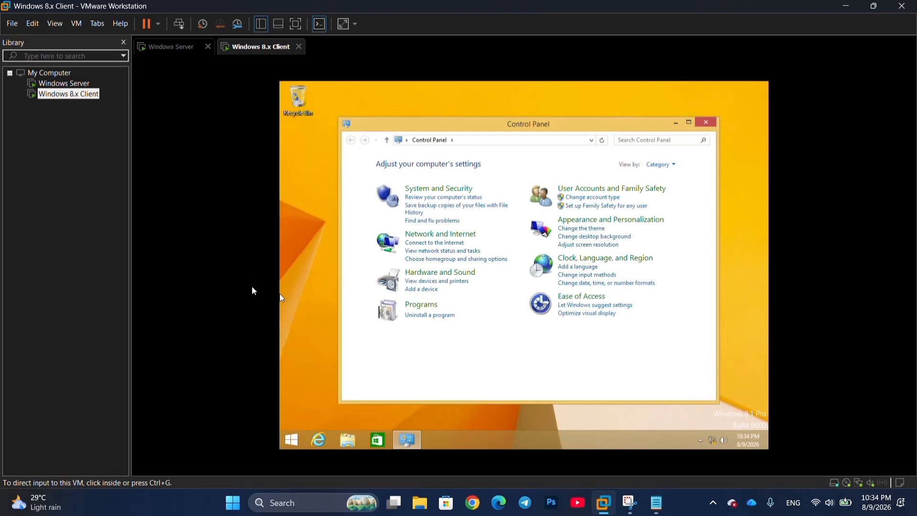
click(442, 234)
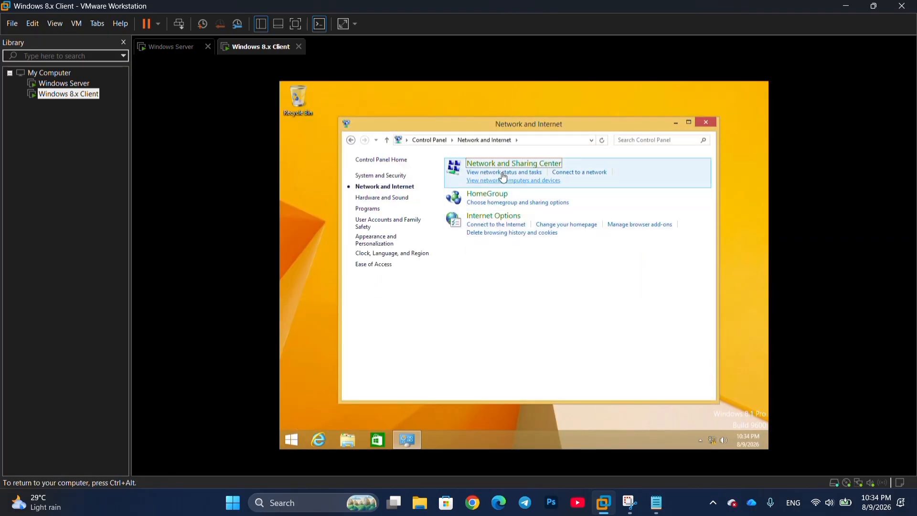
click(586, 173)
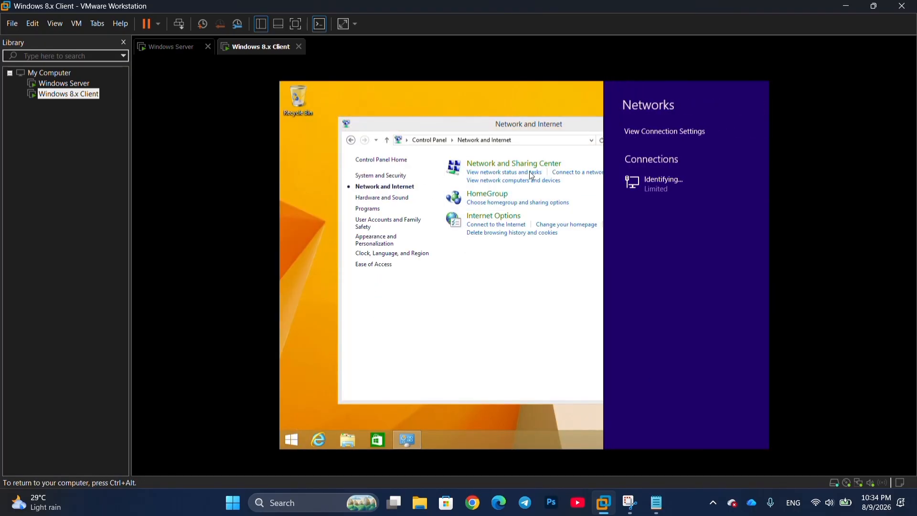
click(516, 172)
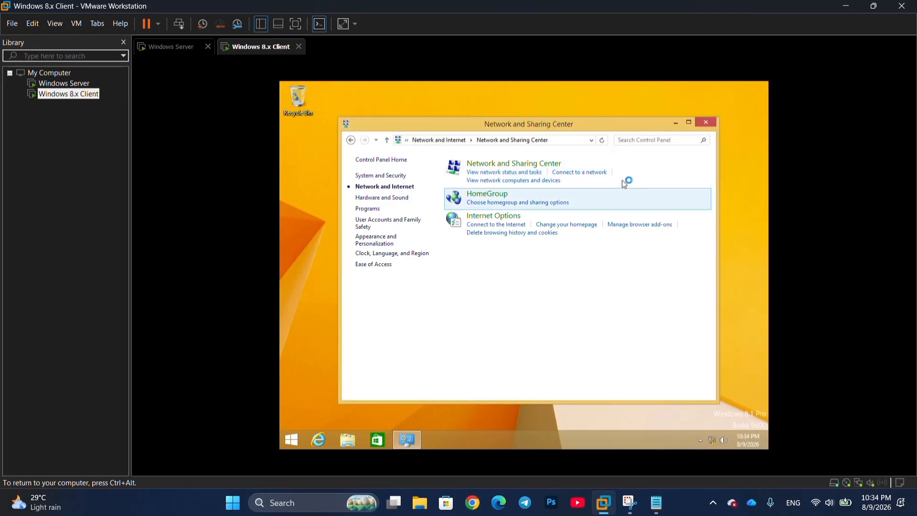
click(645, 198)
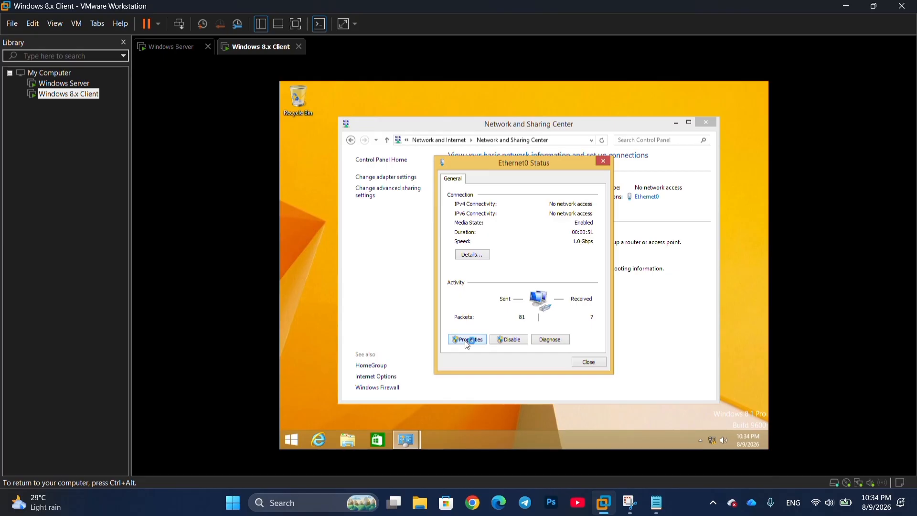
- Give the client static IPv4 192.168.100.20 with default mask 255.255.255.0
click(467, 341)
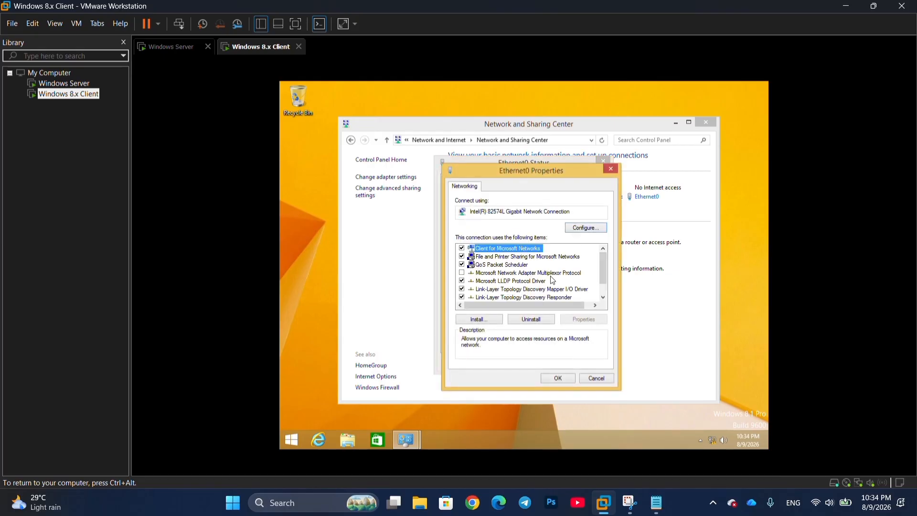
scroll(552, 280, down, 1)
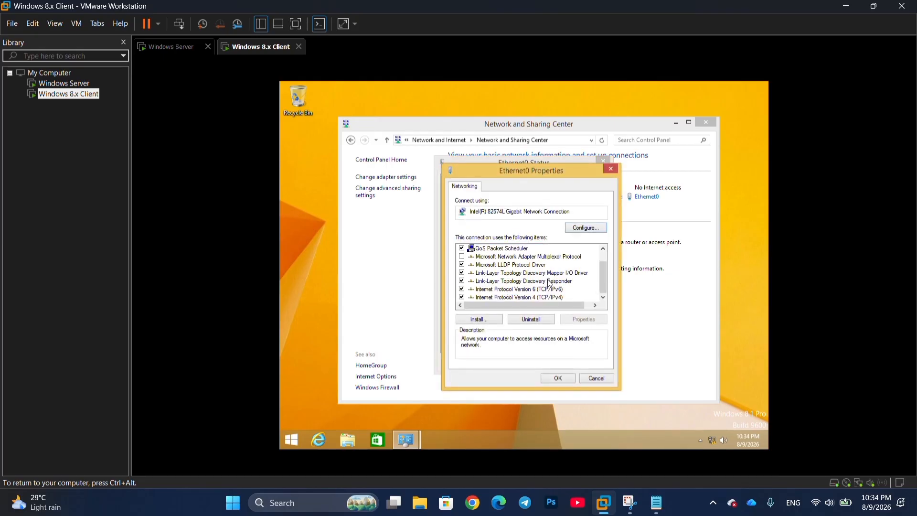
double_click(526, 298)
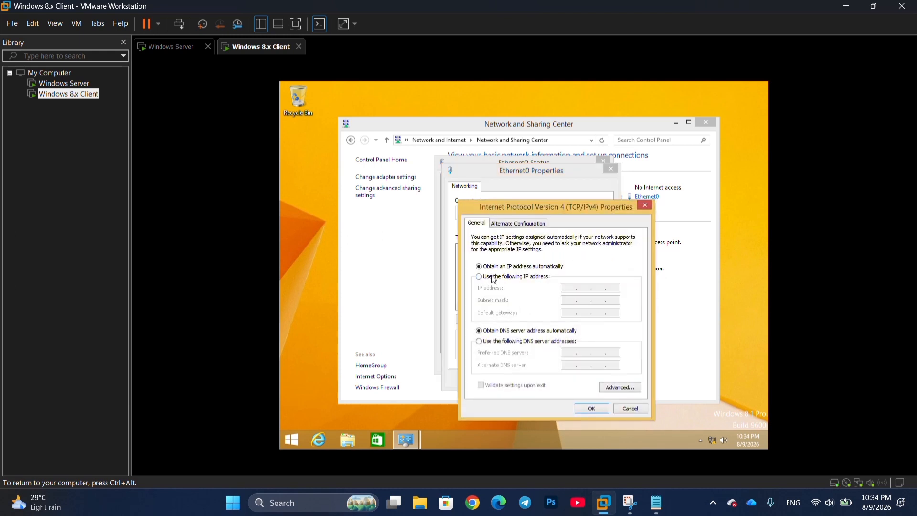
click(494, 280)
click(574, 288)
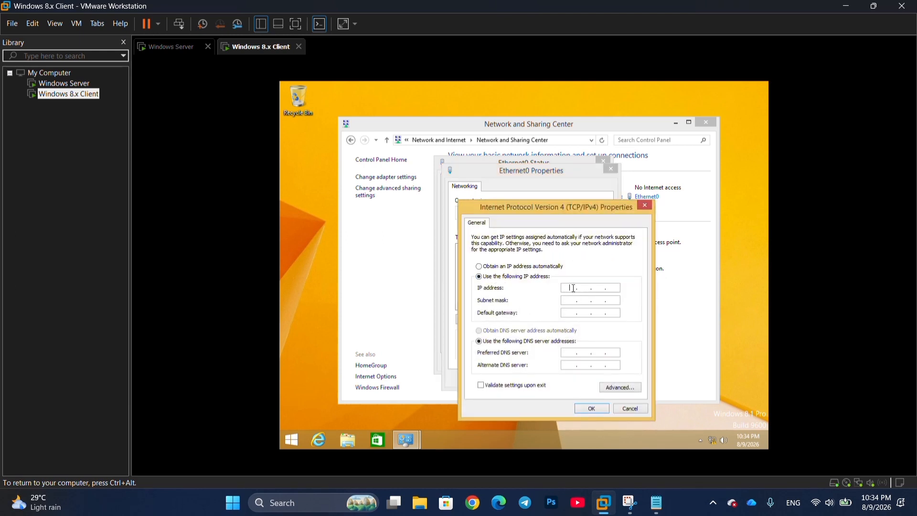
text(192)
text(168)
text(110)
text(20)
key(Return)
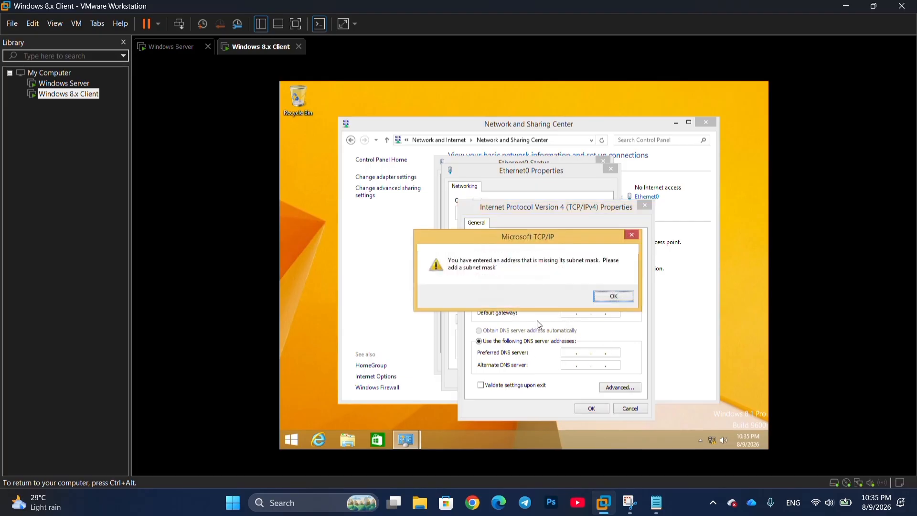
click(623, 296)
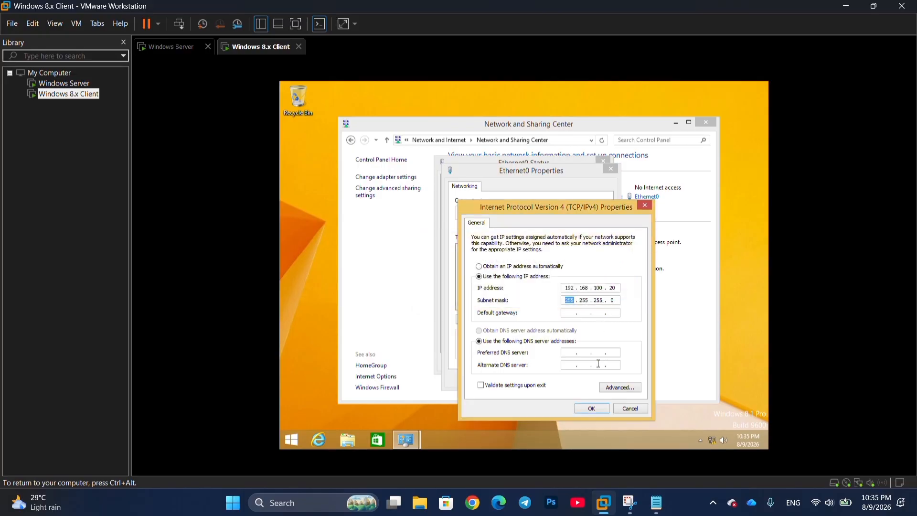
- Set the client's preferred DNS to 192.168.100.10 and apply the adapter settings
click(573, 357)
text(192 . 168 . 100 . 10)
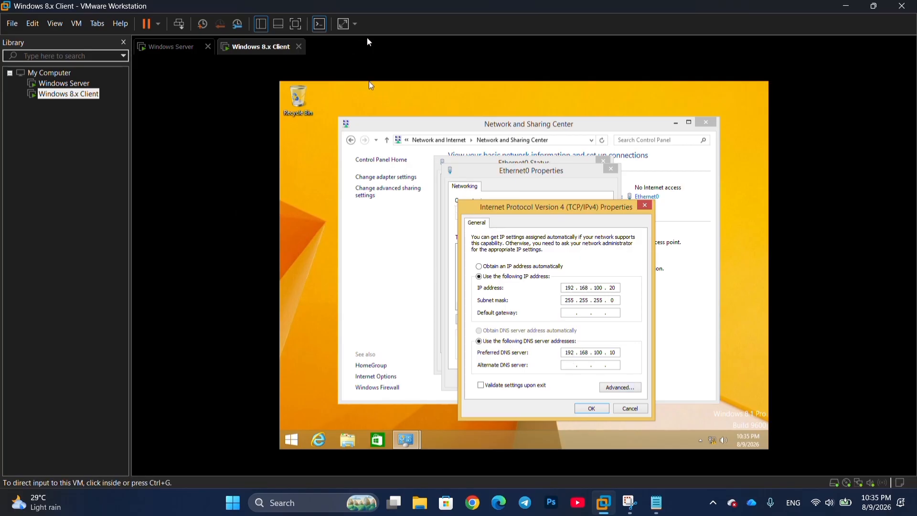
click(592, 409)
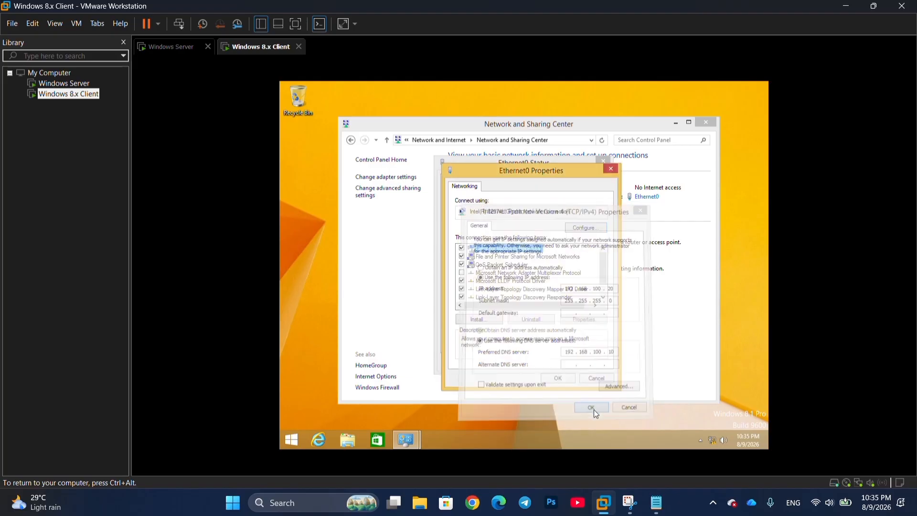
click(554, 378)
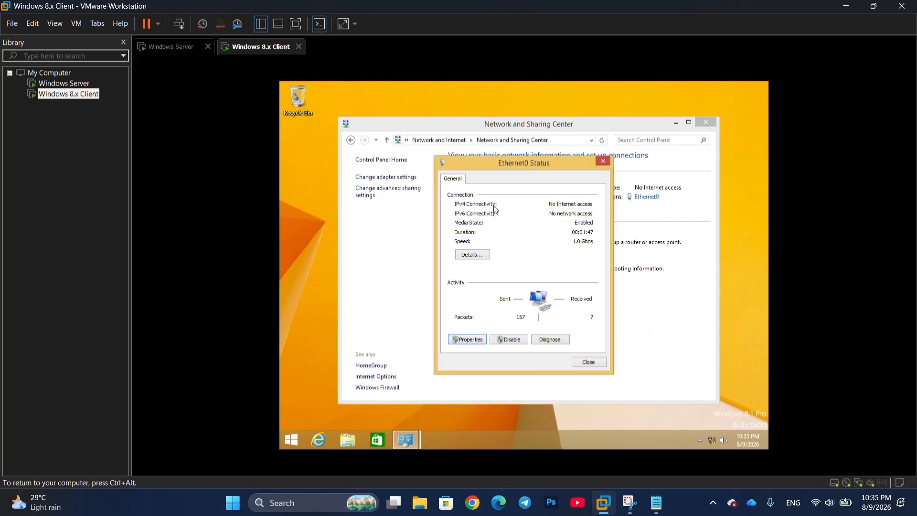
- Open a command prompt and run ipconfig to confirm the client's 192.168.100.20 address
click(590, 364)
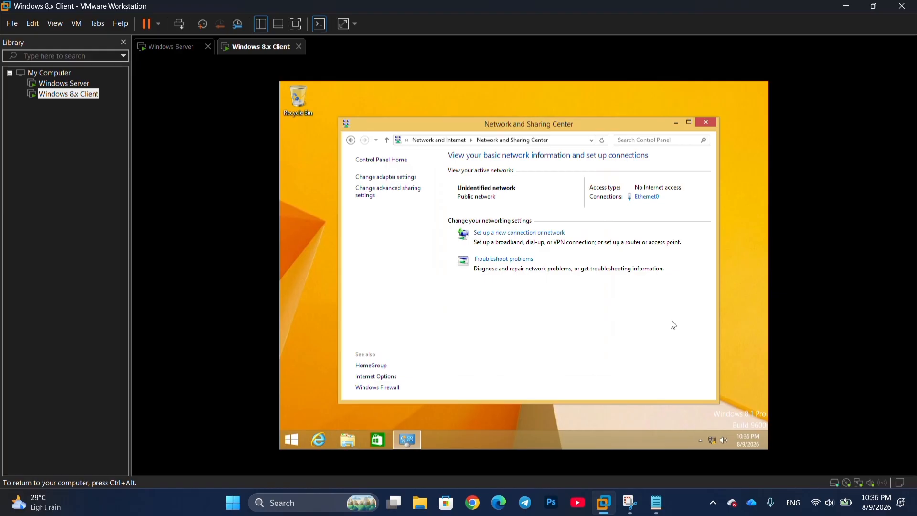
key(super+r)
key(Return)
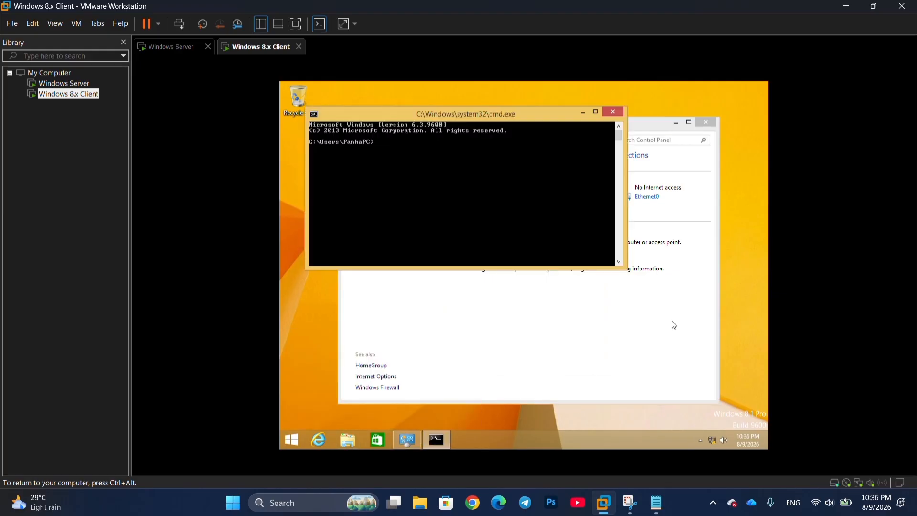
text(ipconfig)
key(Return)
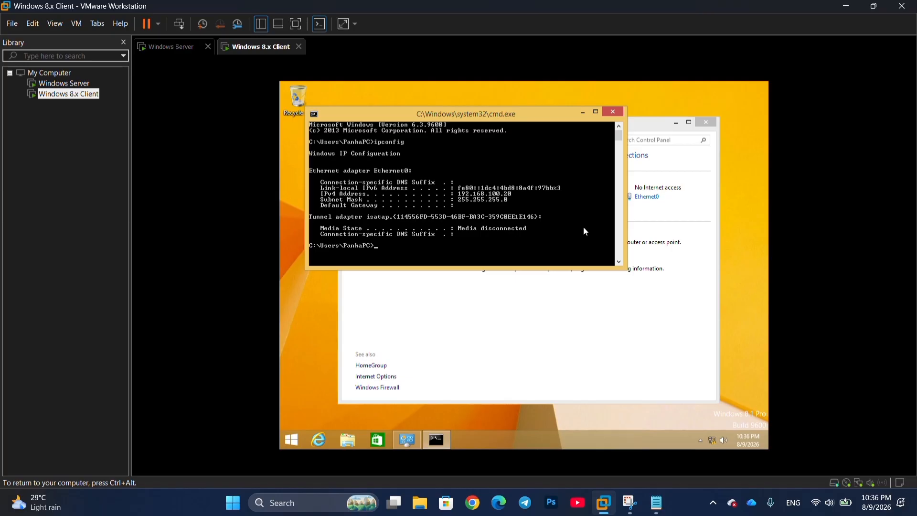
- Ping the server at 192.168.100.10 successfully, then type nslookup panha.local
text(ping 192.168.100.10)
key(Return)
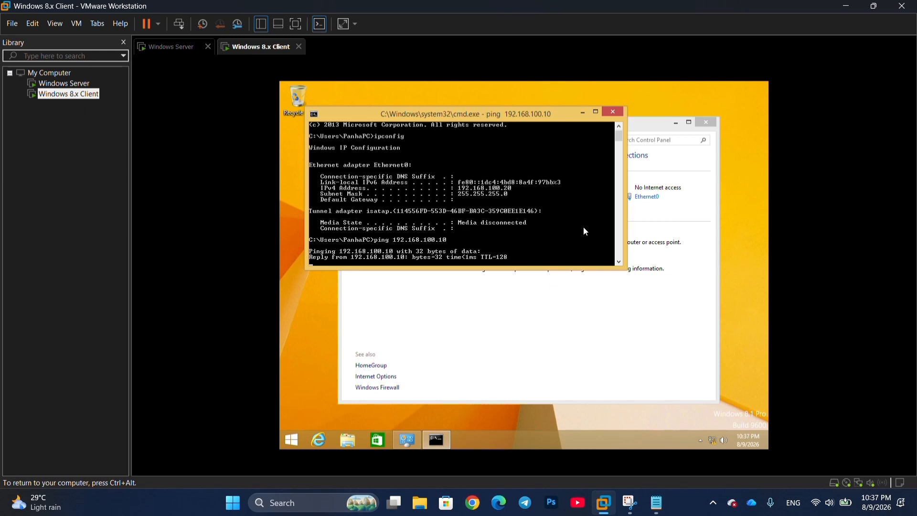
key(ctrl+c)
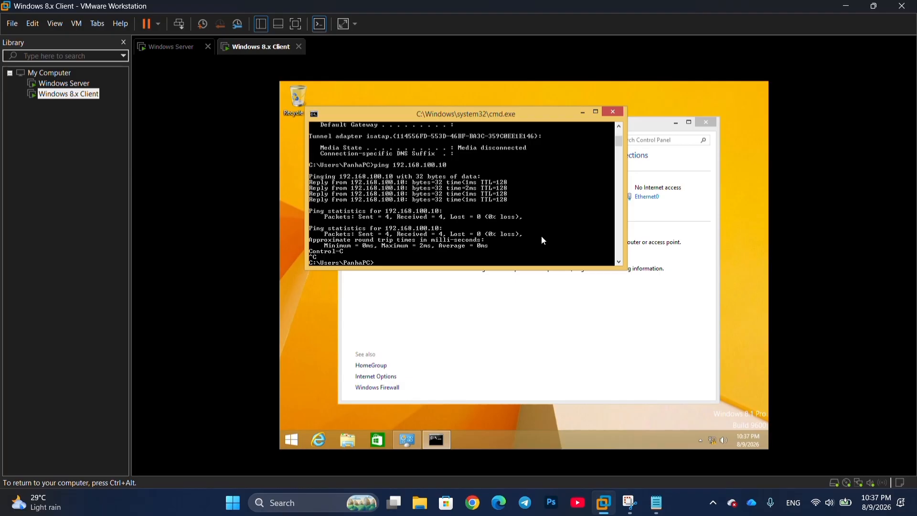
text(nslookup panha.local)
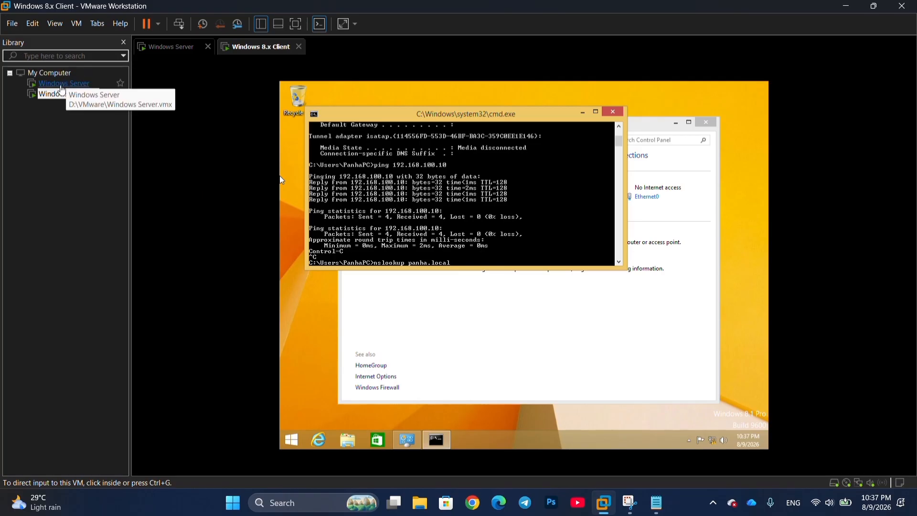
click(62, 85)
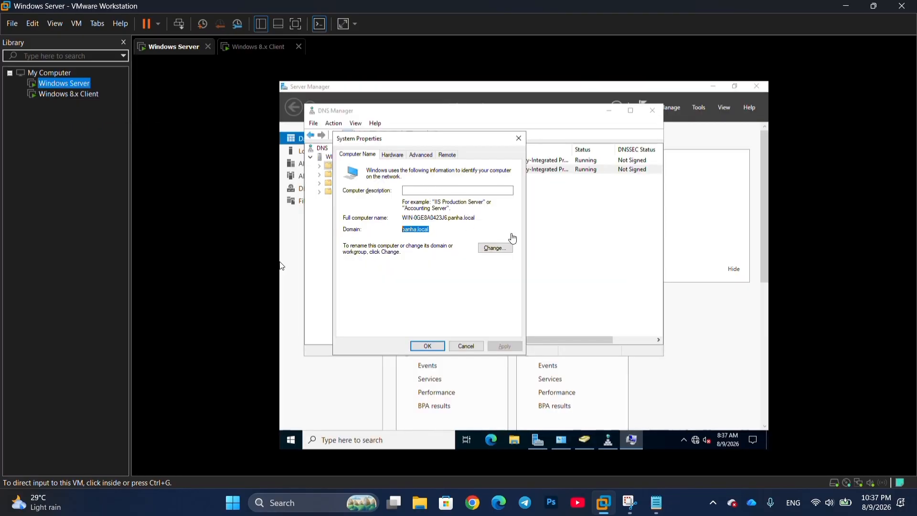
click(462, 235)
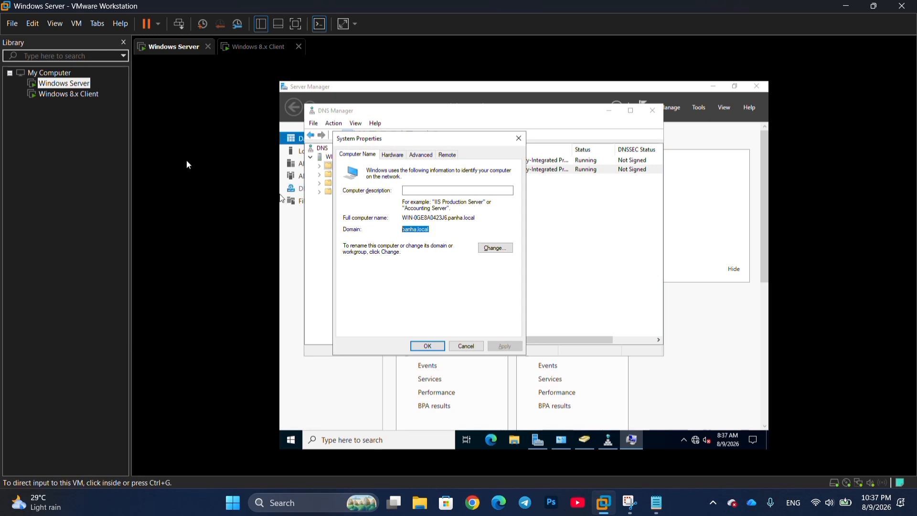
click(54, 96)
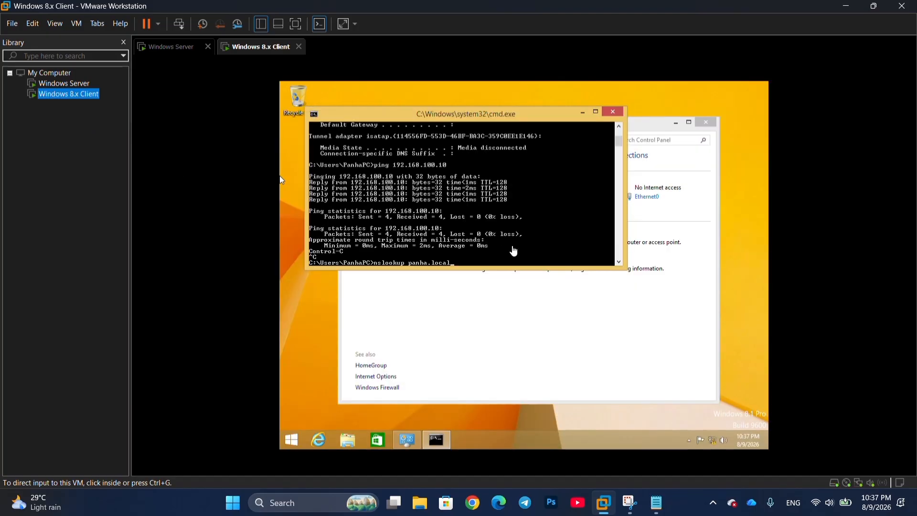
- Run nslookup panha.local, confirming it resolves to 192.168.100.10
click(537, 253)
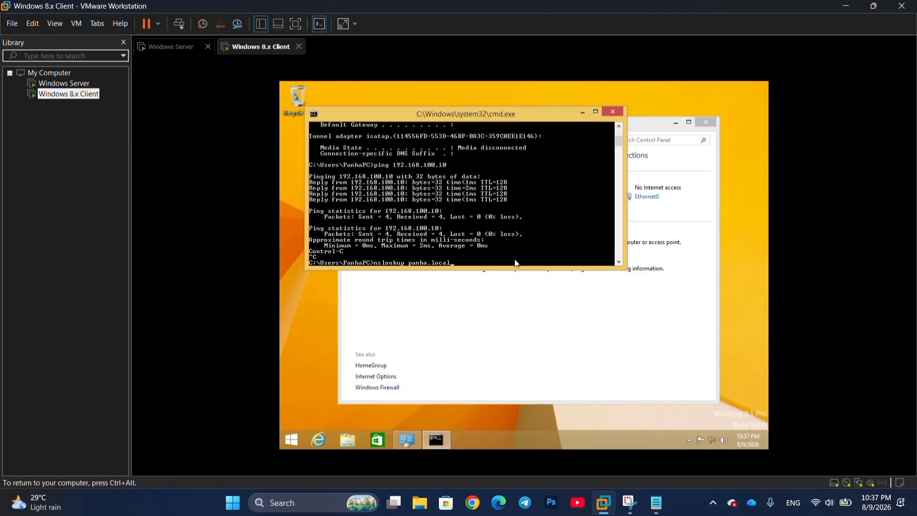
key(Return)
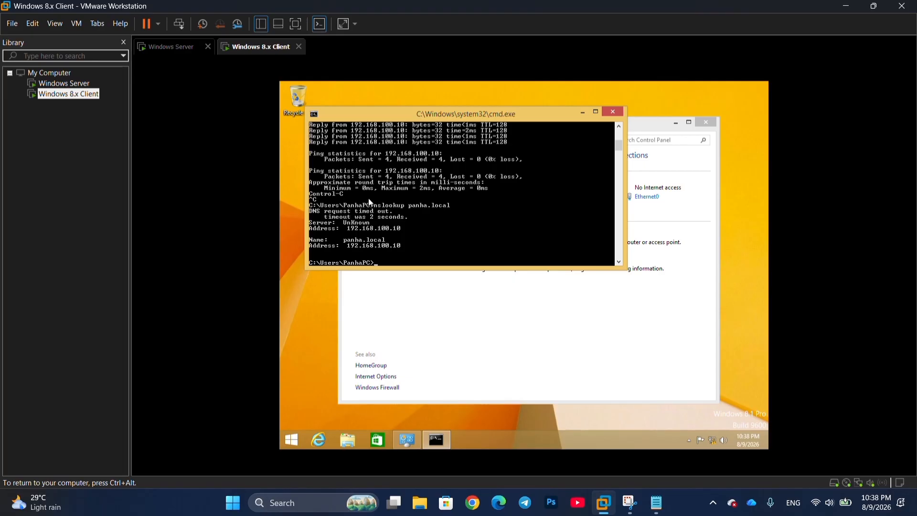
key(super+r)
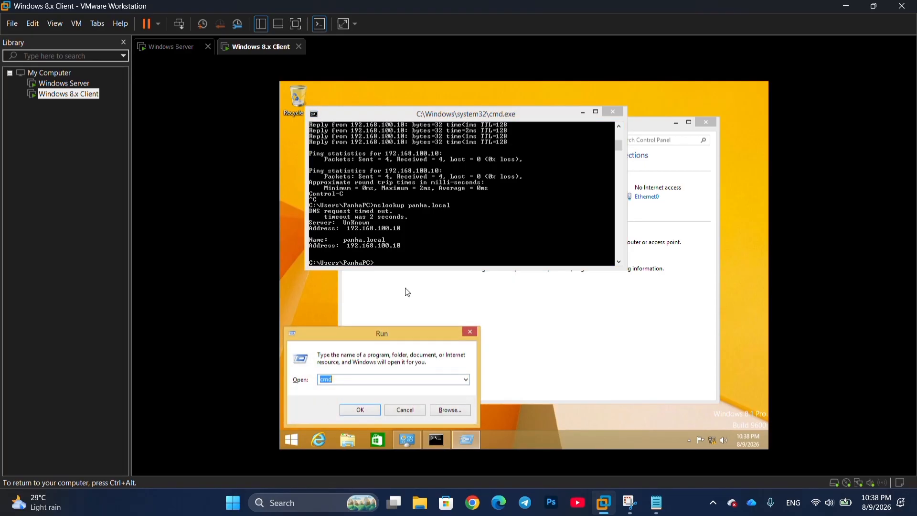
- Via sysdm.cpl, rename the computer to WIN8-CLIENT and make it a member of domain panha.local
text(sysd)
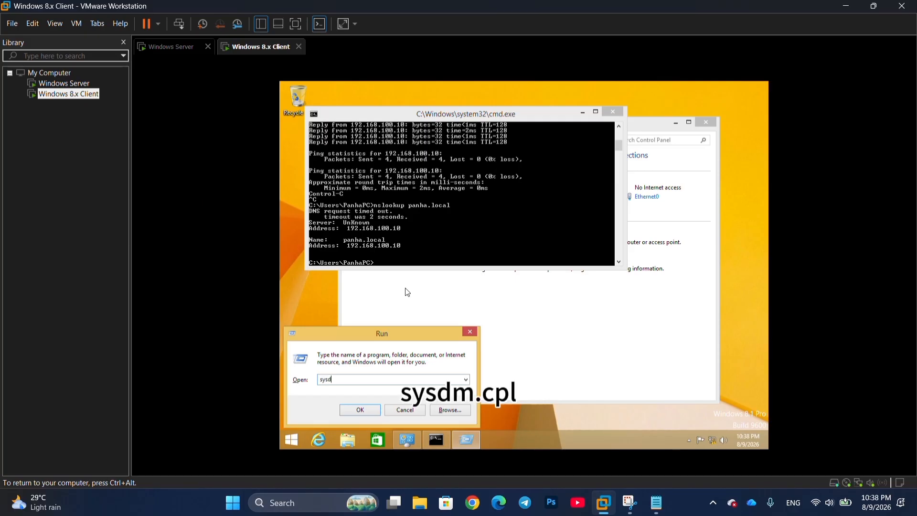
text(m.cpl)
key(Return)
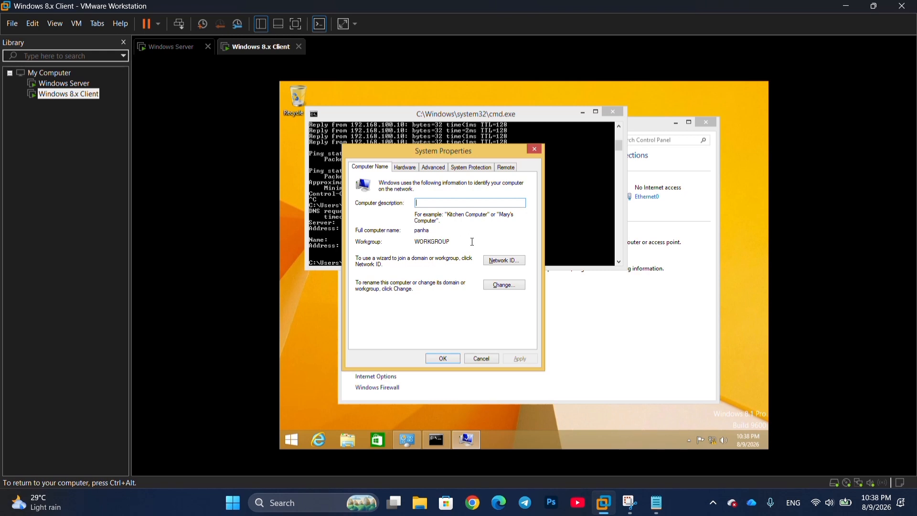
click(442, 230)
click(503, 284)
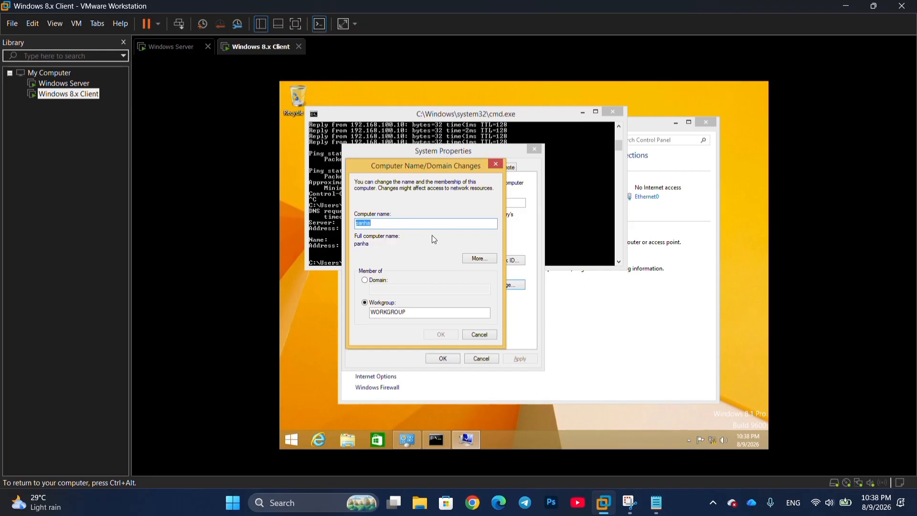
text(WIN8-CILE)
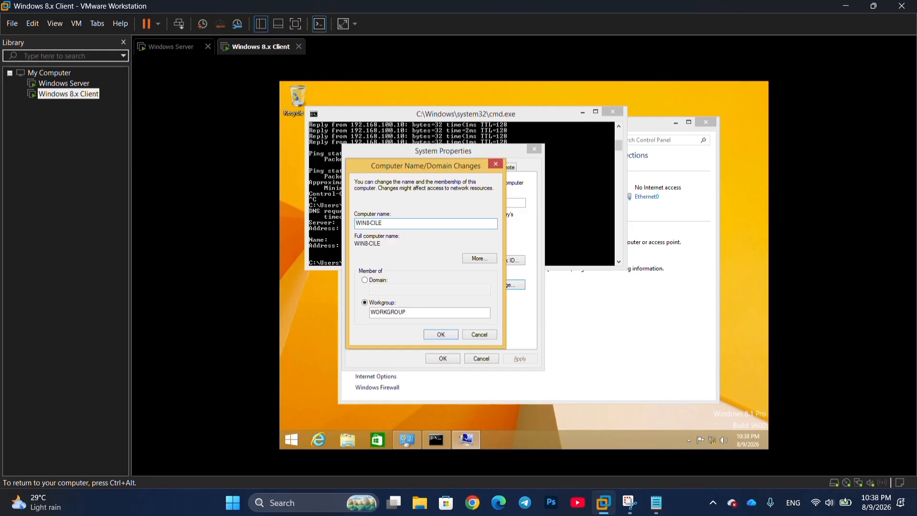
key(BackSpace)
key(BackSpace)
text(LIENT)
click(372, 283)
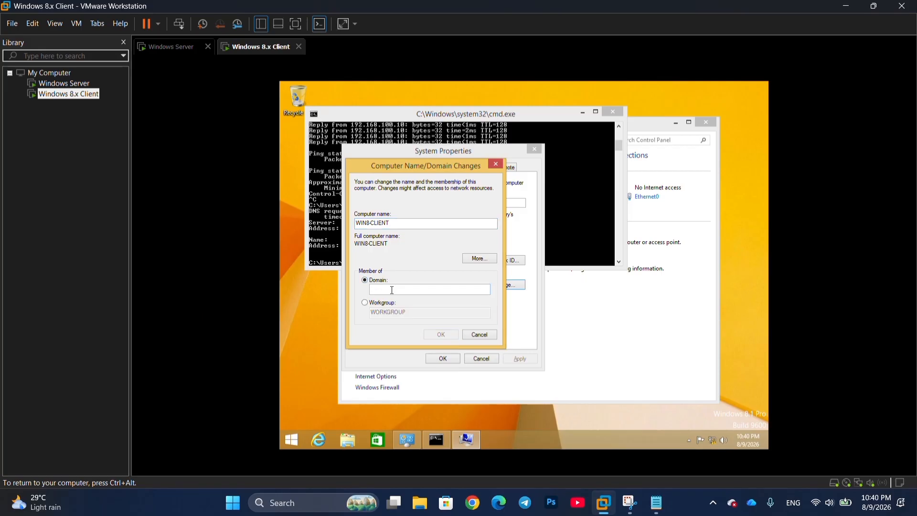
text(panha.local)
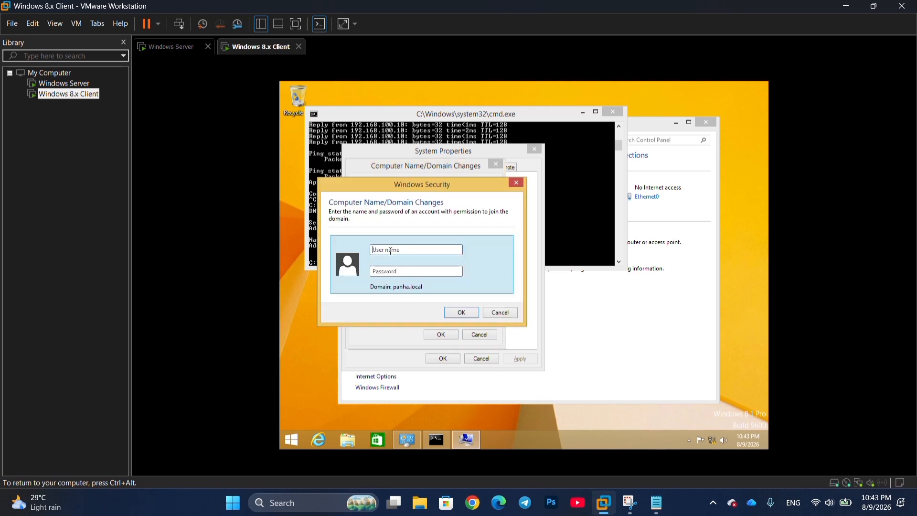
- Authenticate the join as domain Administrator with its password, then dismiss the panha.local welcome message
text(Administrator)
click(415, 271)
text(•••••)
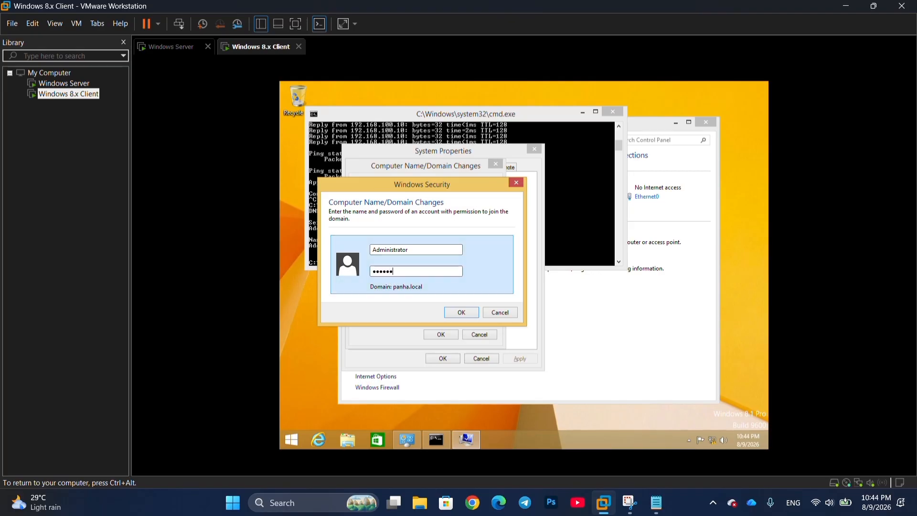
text(•)
key(Return)
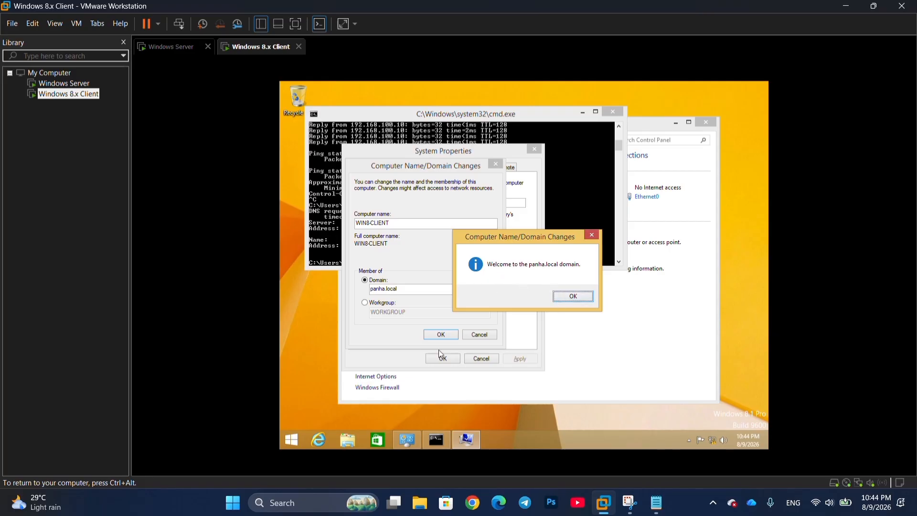
click(567, 298)
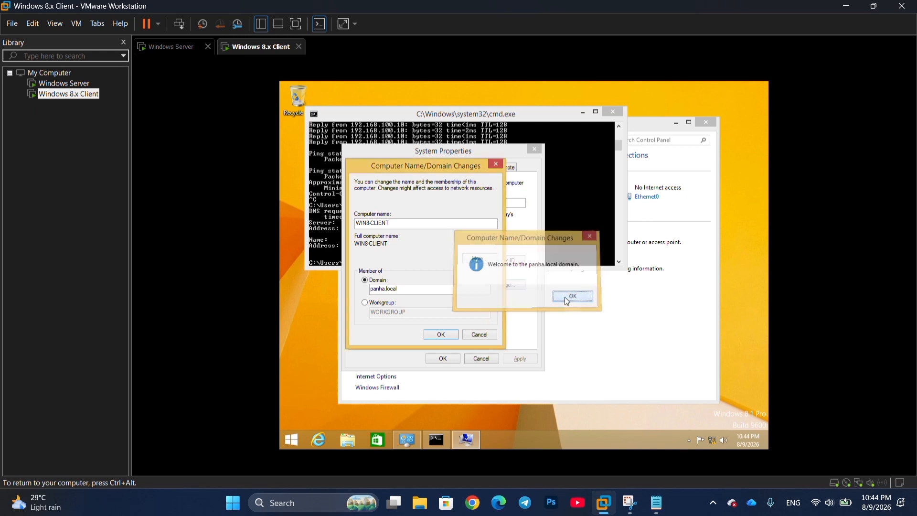
- Accept the name and domain changes, close System Properties, and restart the client immediately
click(442, 333)
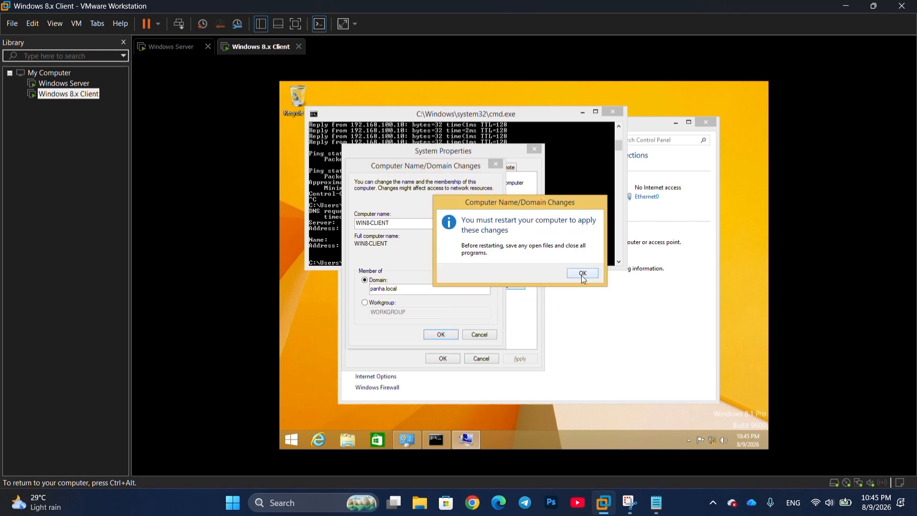
click(583, 274)
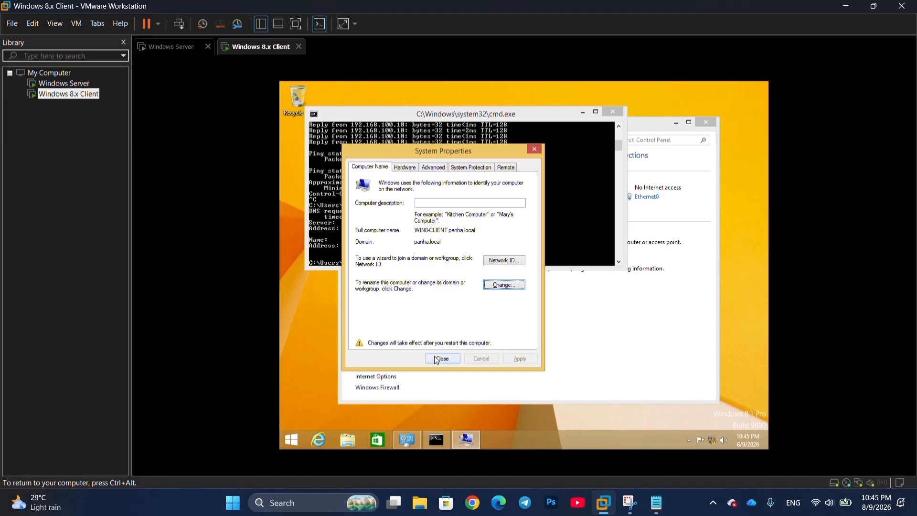
click(437, 359)
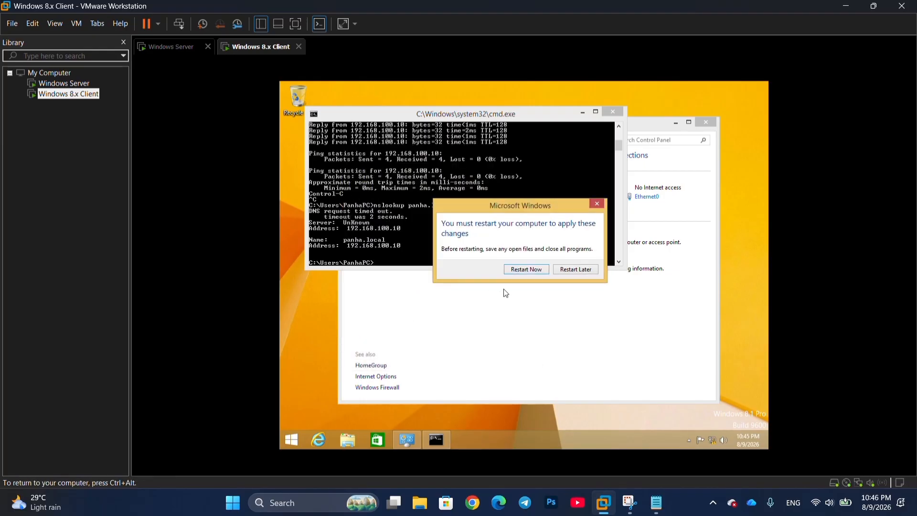
click(520, 270)
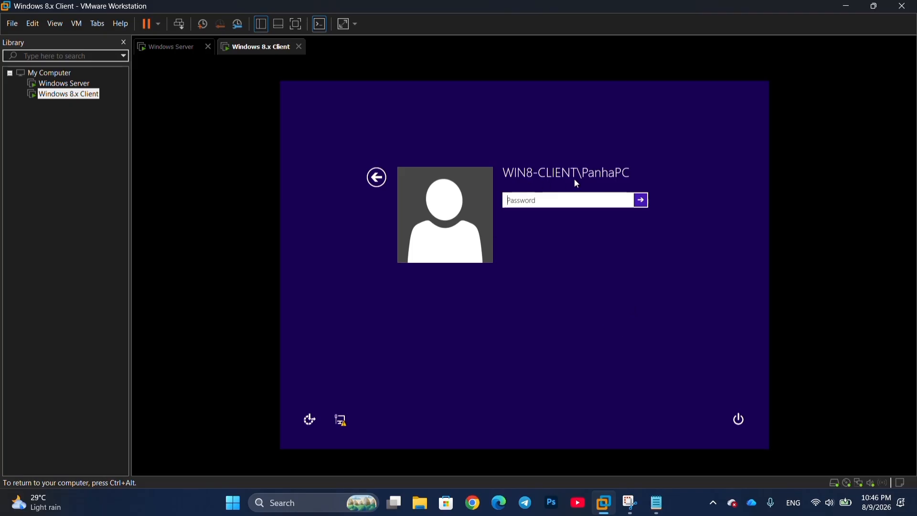
- Sign in to the restarted client as Other user panha\Administrator with the domain password
key(ctrl+alt)
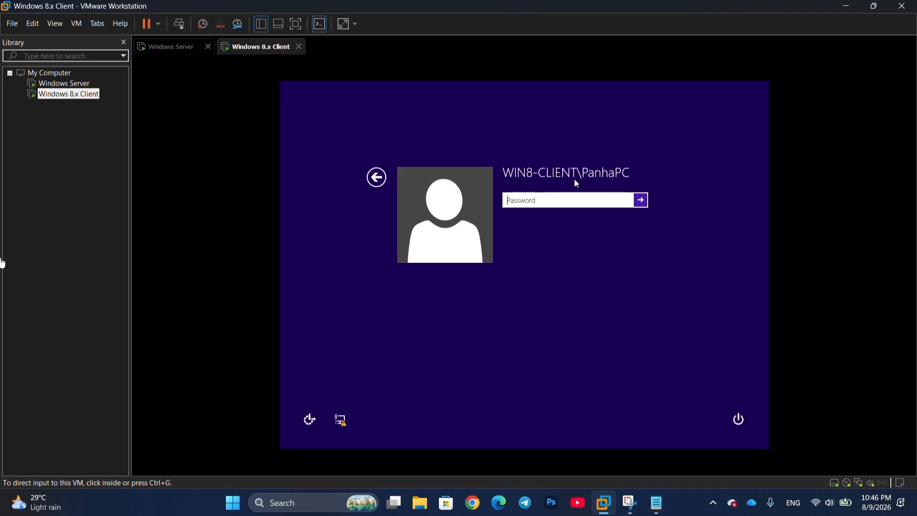
click(281, 263)
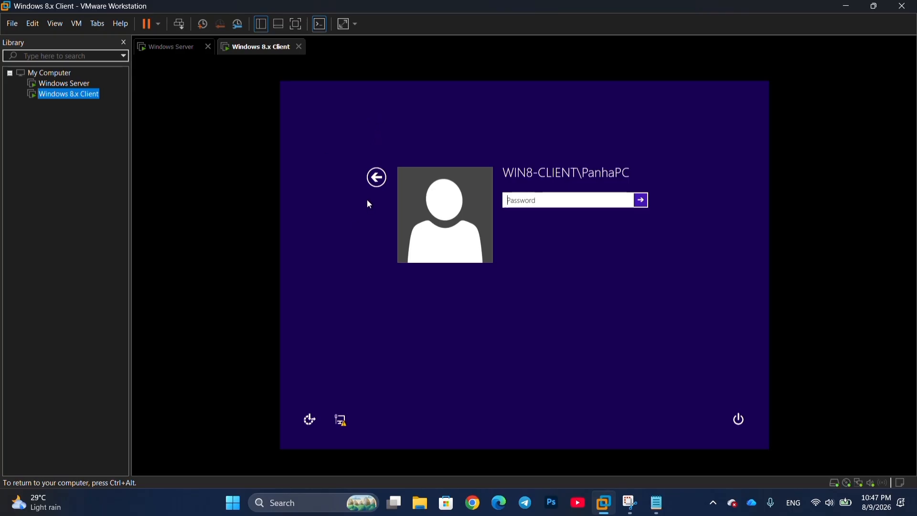
click(377, 177)
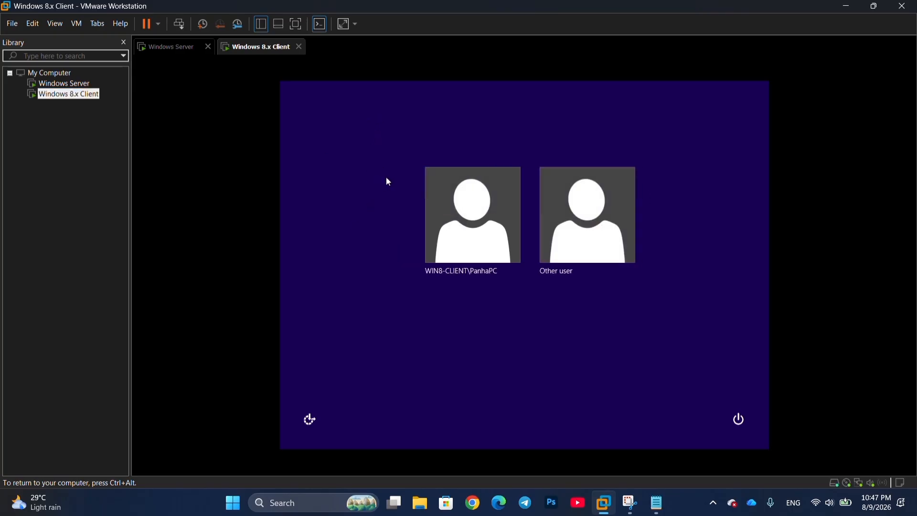
click(593, 243)
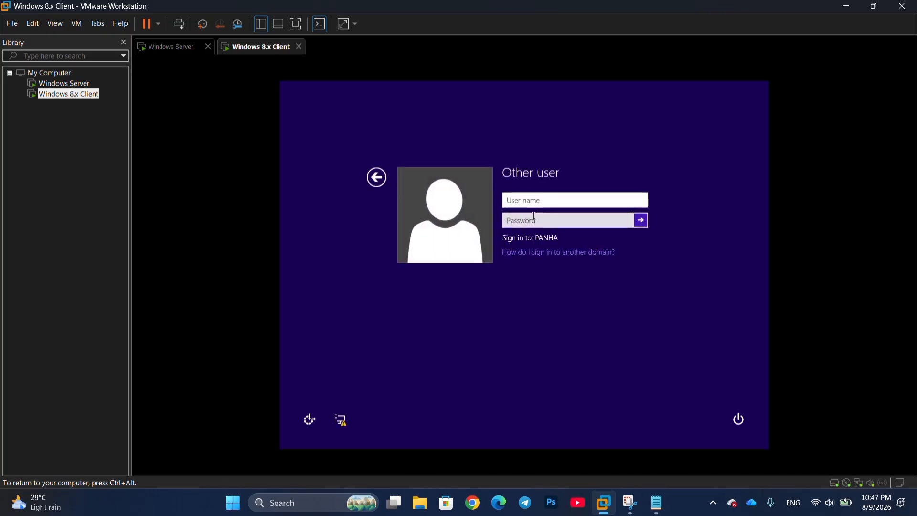
text(panha\Administ)
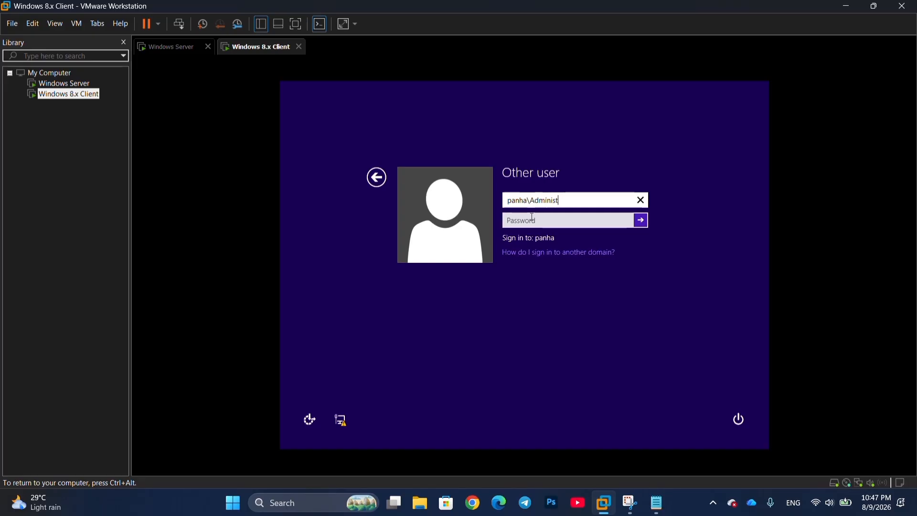
text(rator)
key(Tab)
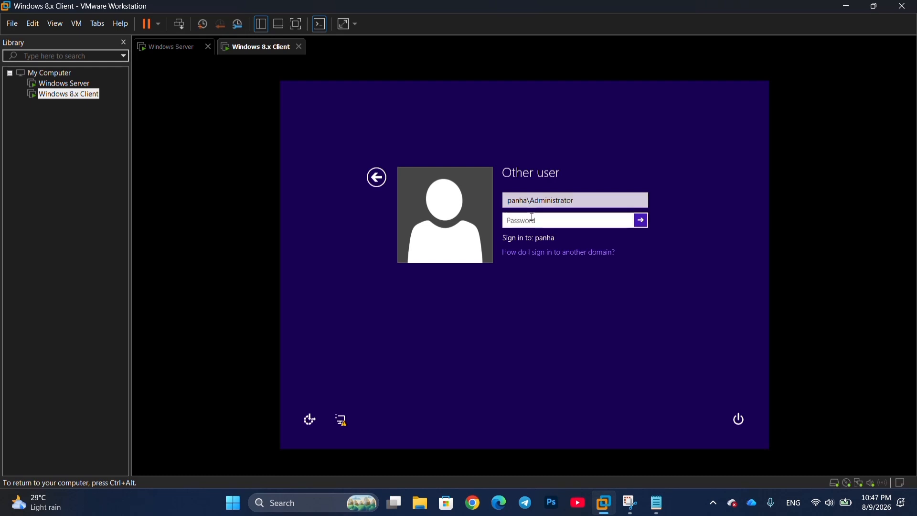
text(*********)
key(Return)
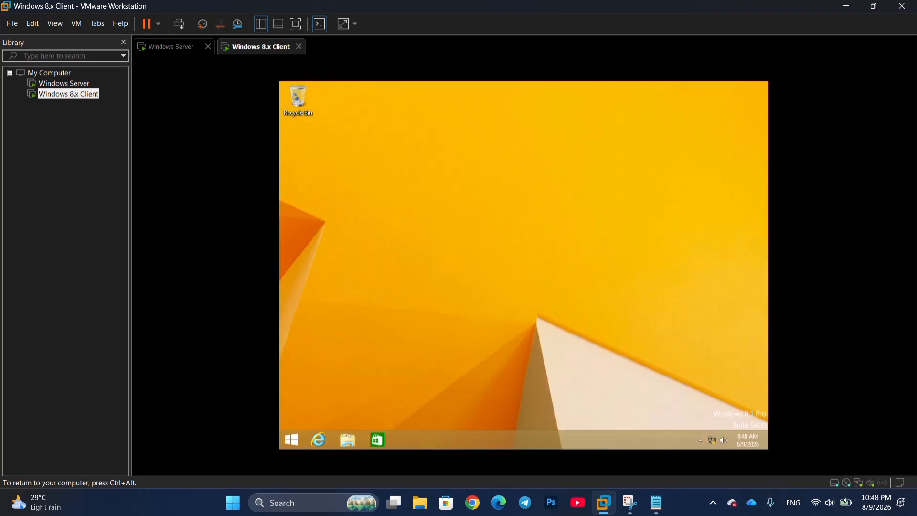
- Switch to the Windows Server VM, unlock it with the Administrator password, and close System Properties
click(62, 83)
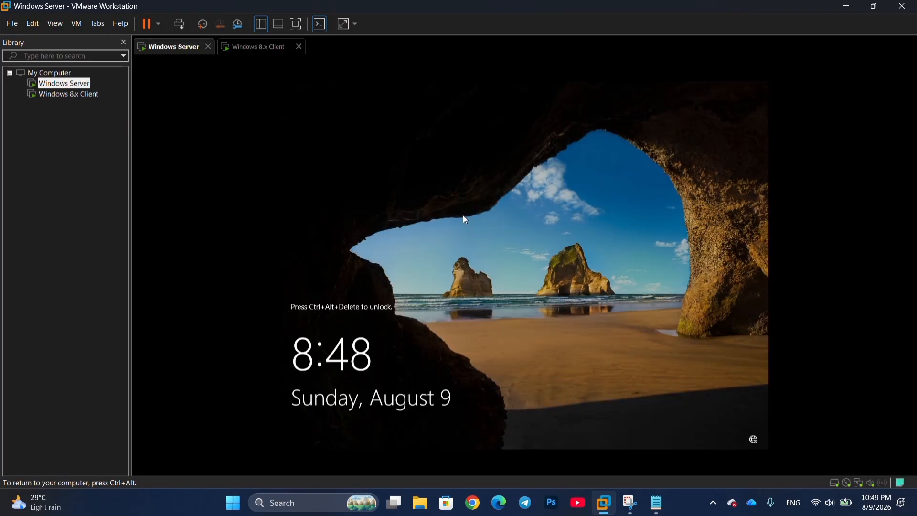
key(ctrl+alt+Delete)
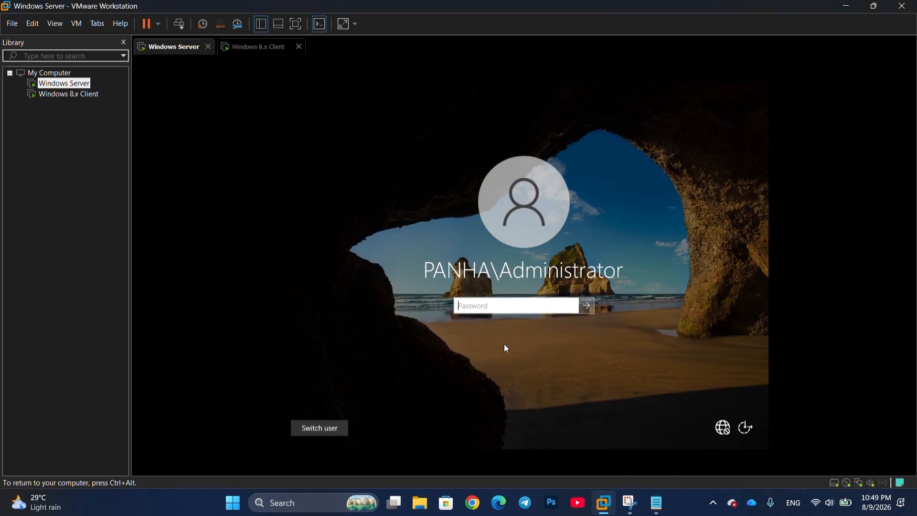
text(P@ssw0rd)
key(Return)
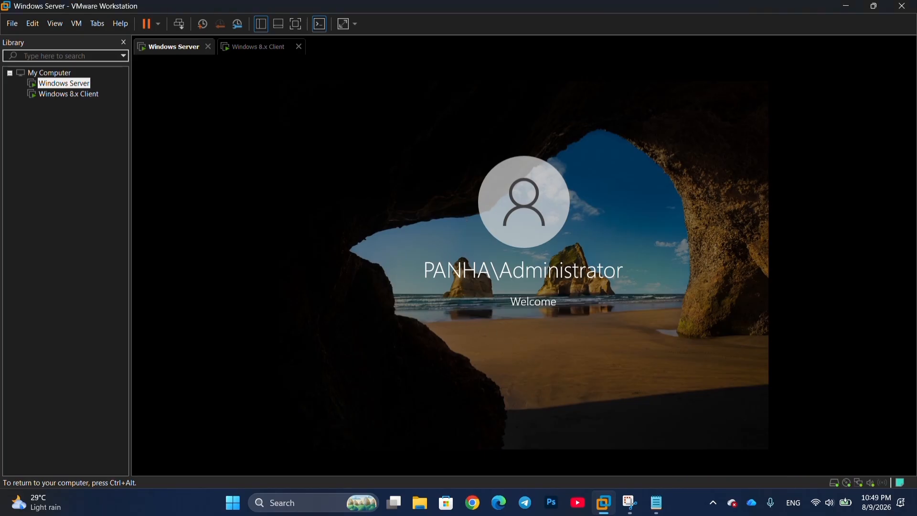
click(428, 342)
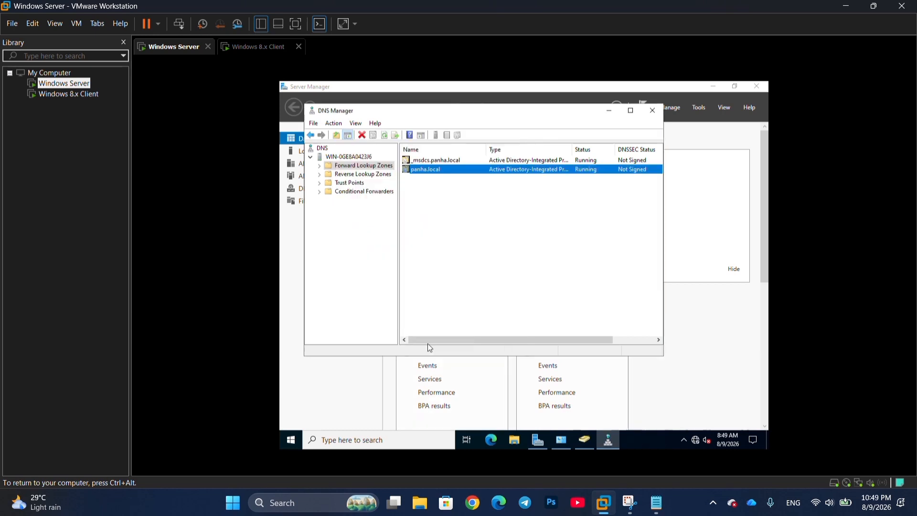
- Close DNS Manager and open Active Directory Users and Computers at panha.local's Computers container
click(652, 111)
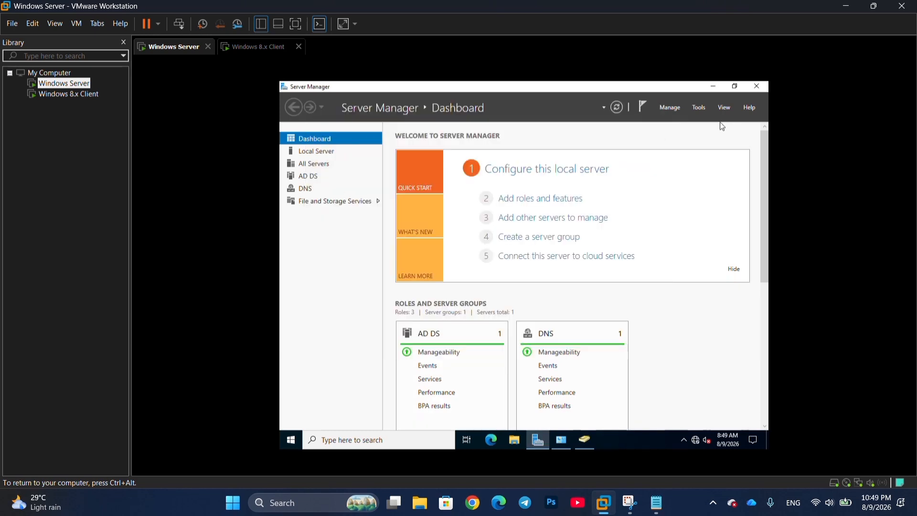
click(692, 110)
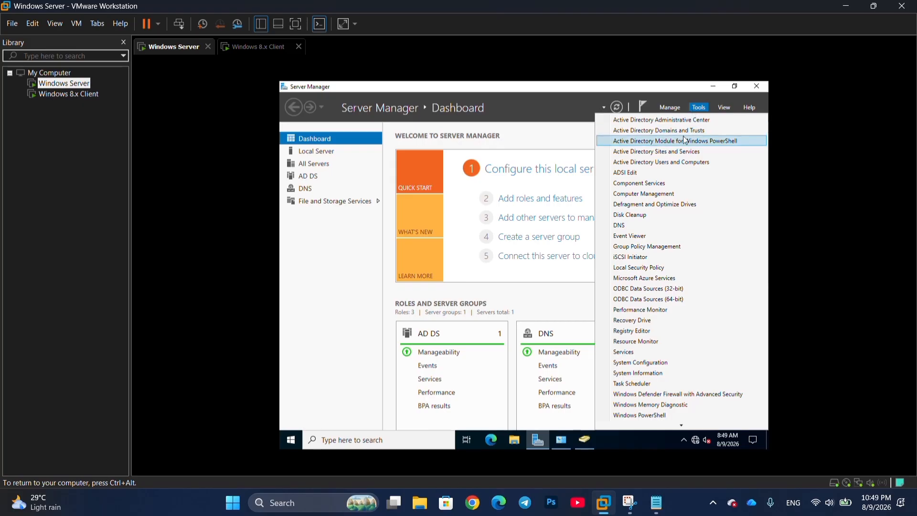
click(682, 163)
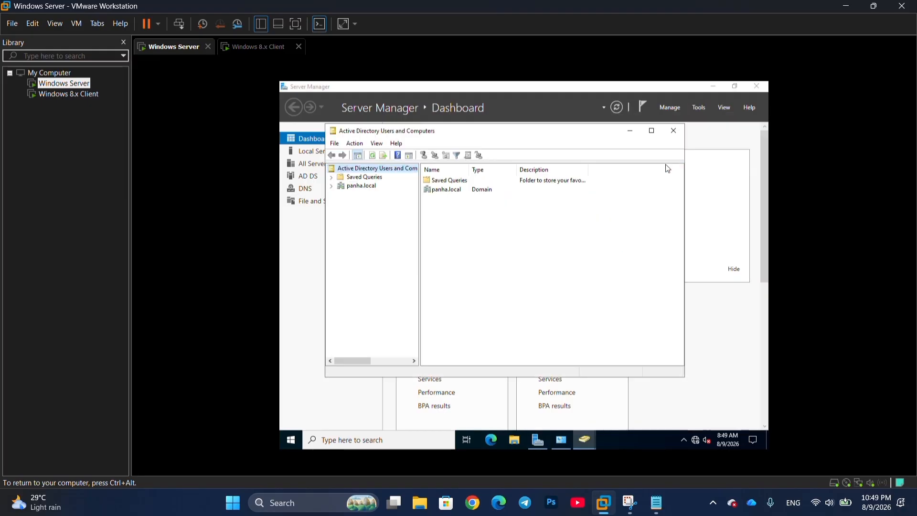
click(332, 187)
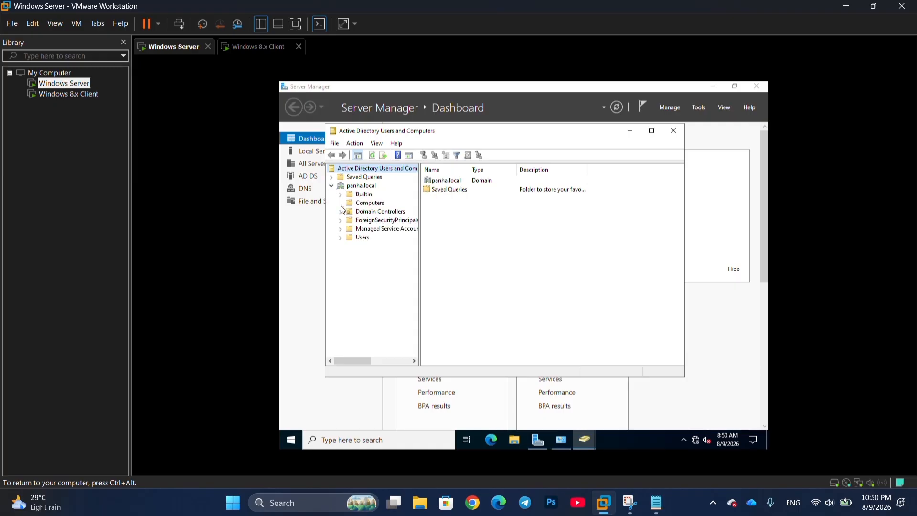
click(376, 205)
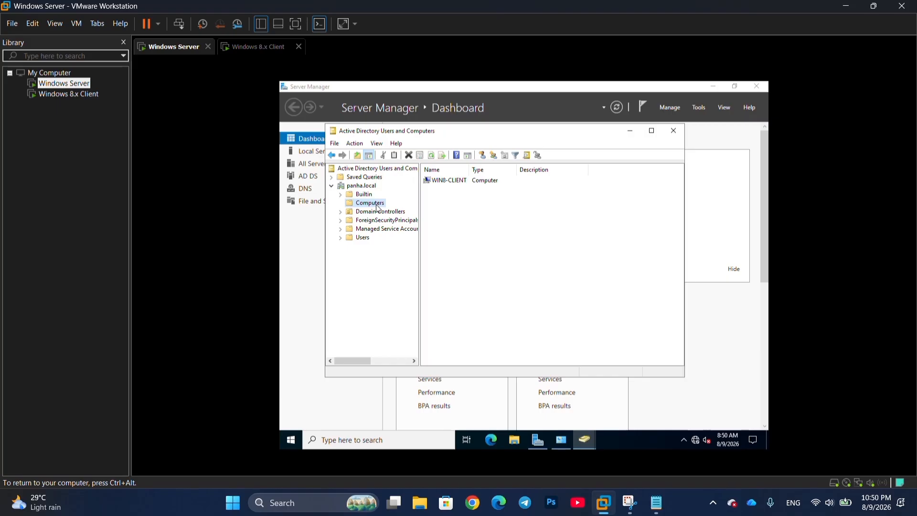